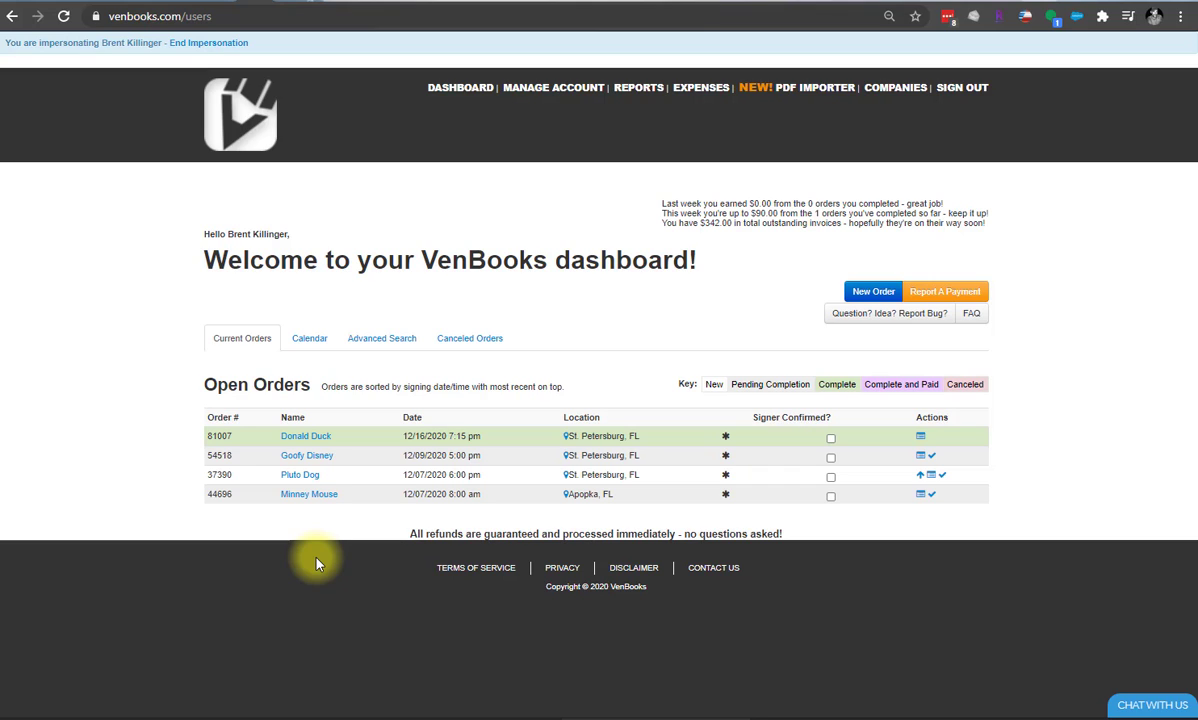
# Open the order with the 12/09/2020 signing date and look over its details and completion section
pyautogui.click(313, 455)
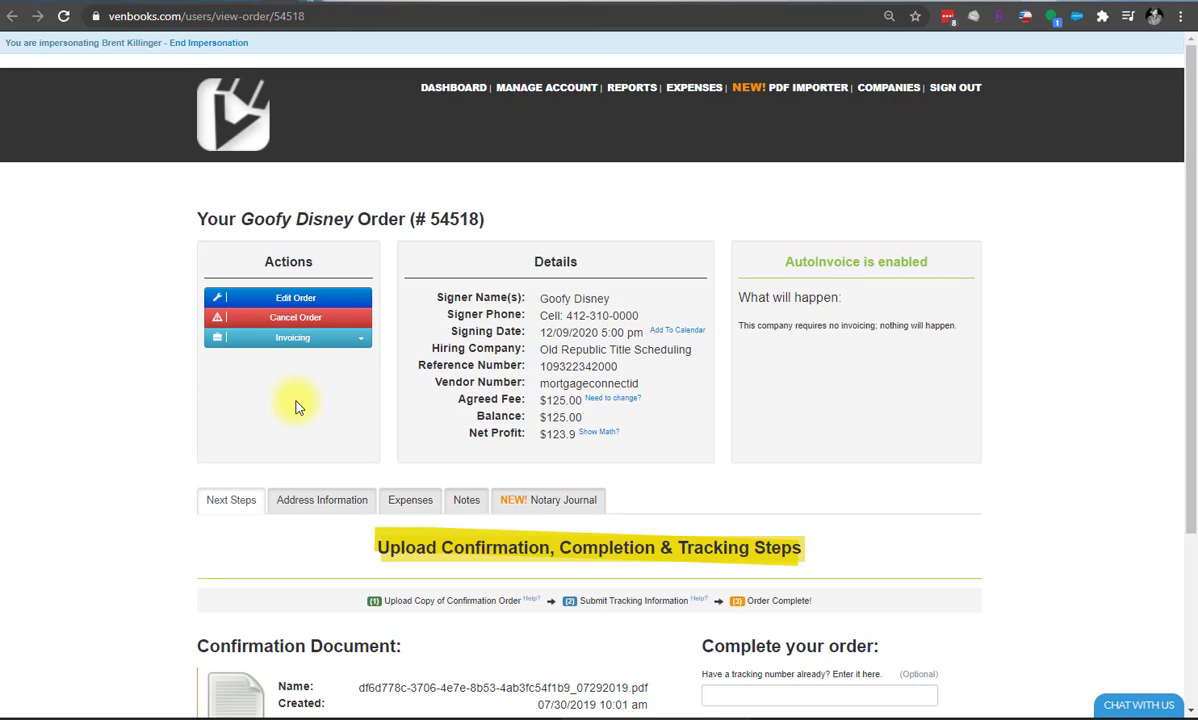
pyautogui.scroll(-1, 295, 407)
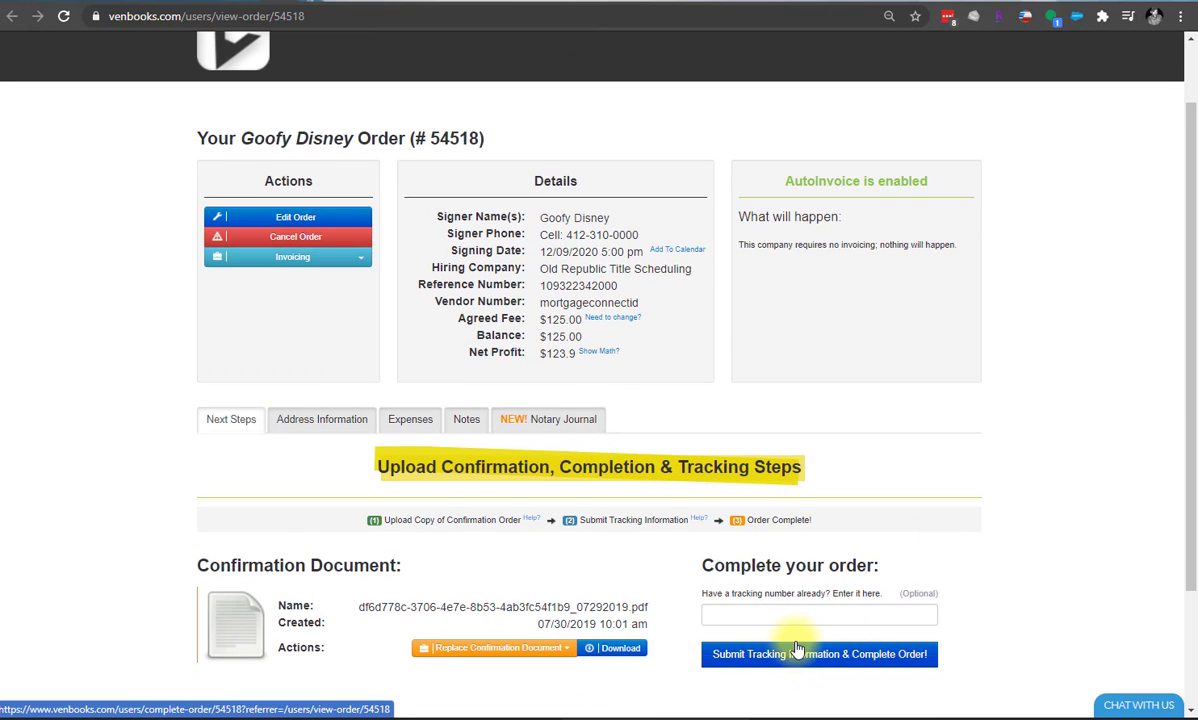
pyautogui.scroll(1, 620, 440)
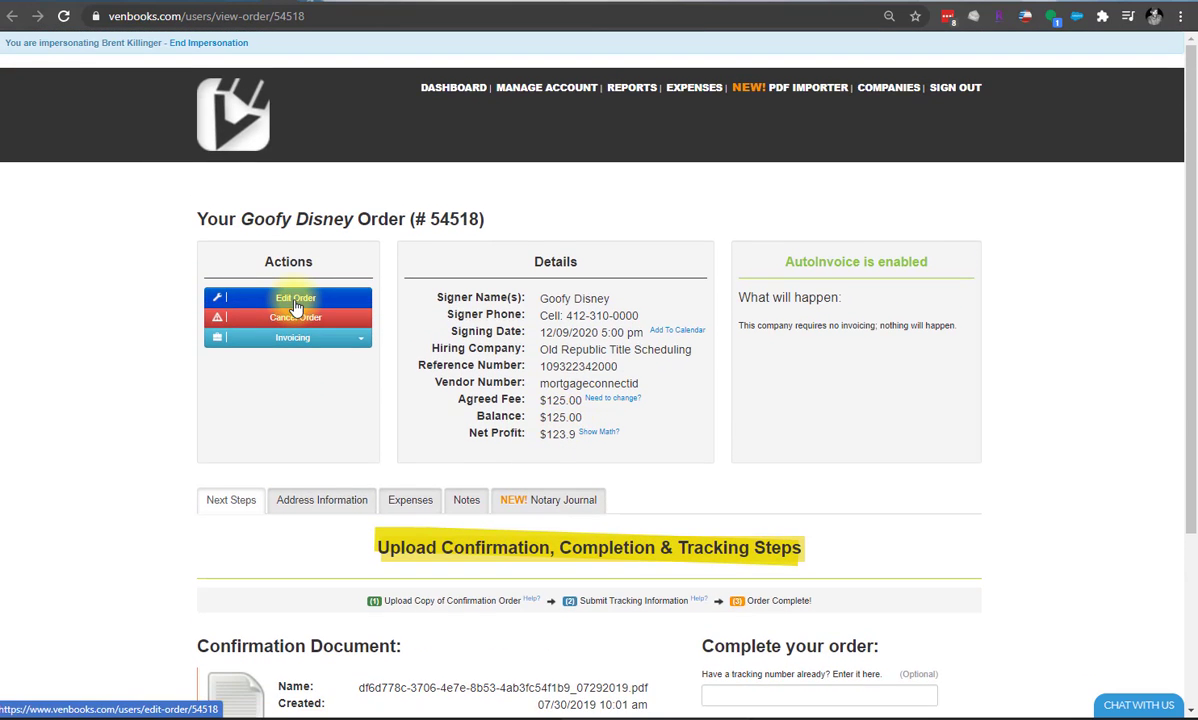
pyautogui.click(310, 320)
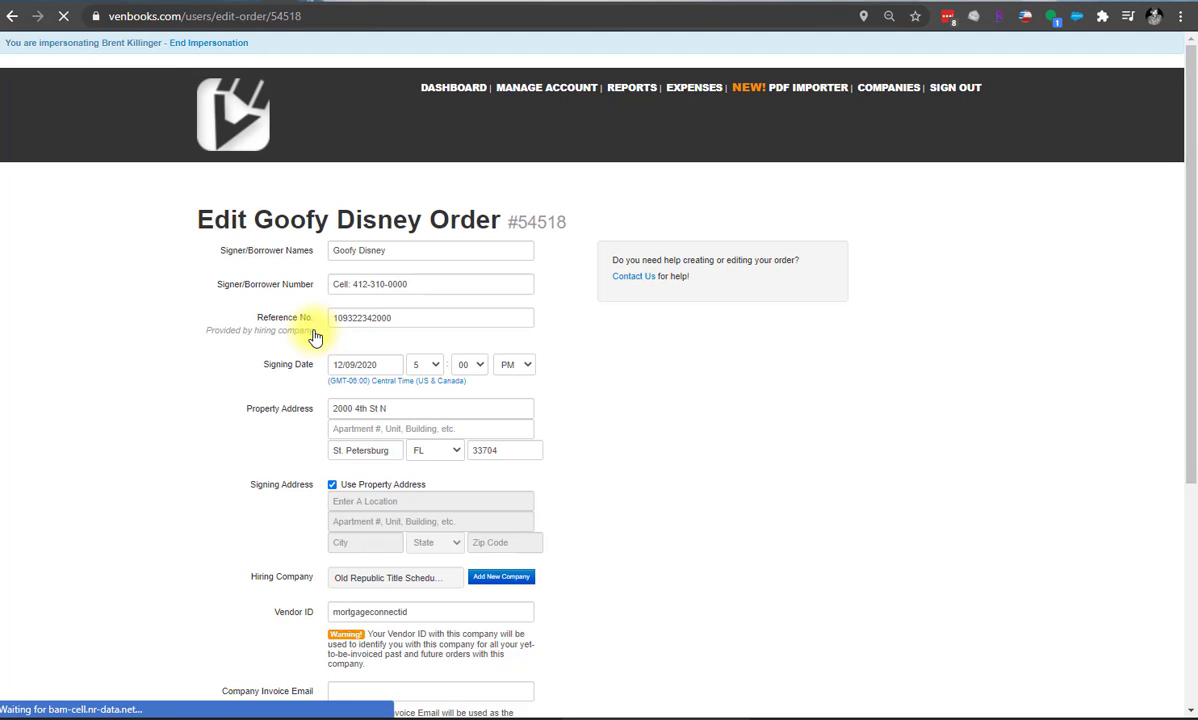
pyautogui.scroll(-3, 414, 513)
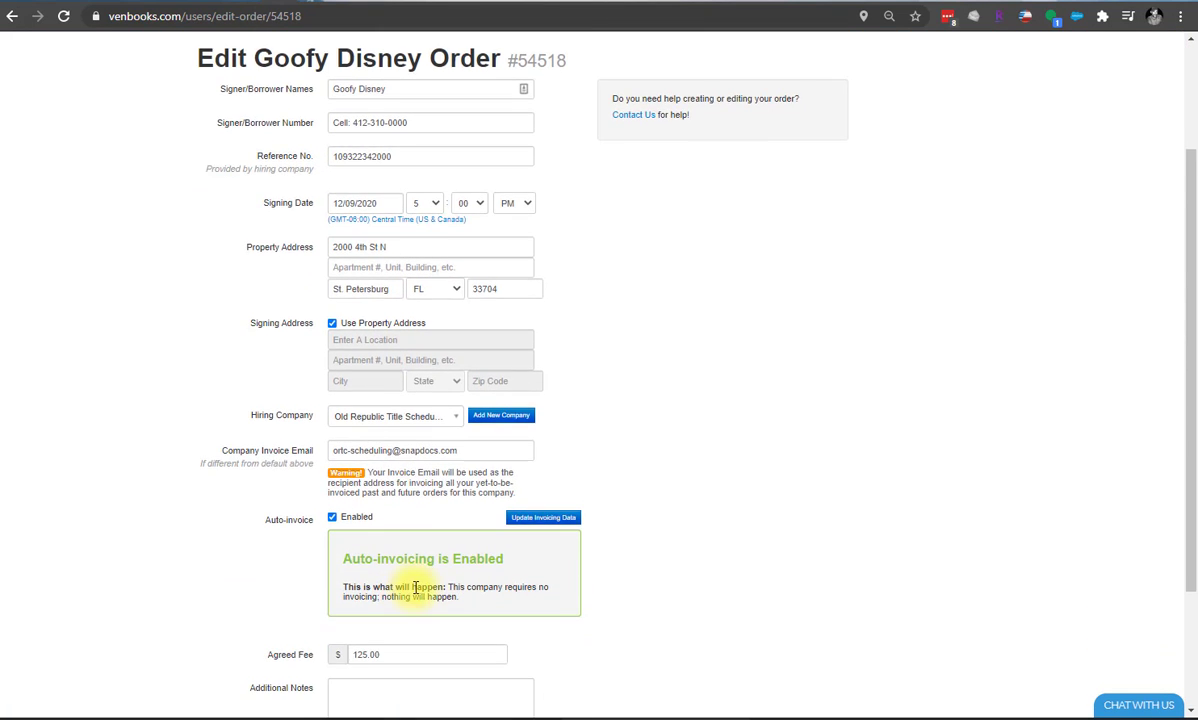
pyautogui.click(387, 599)
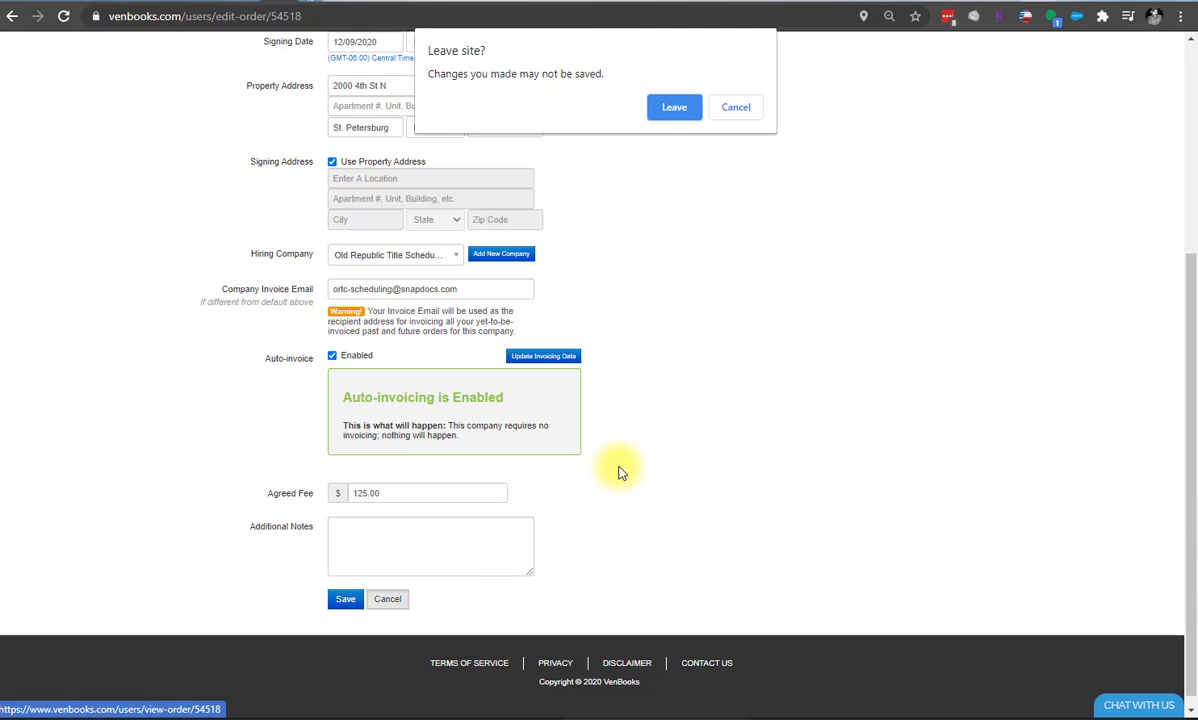
pyautogui.click(672, 109)
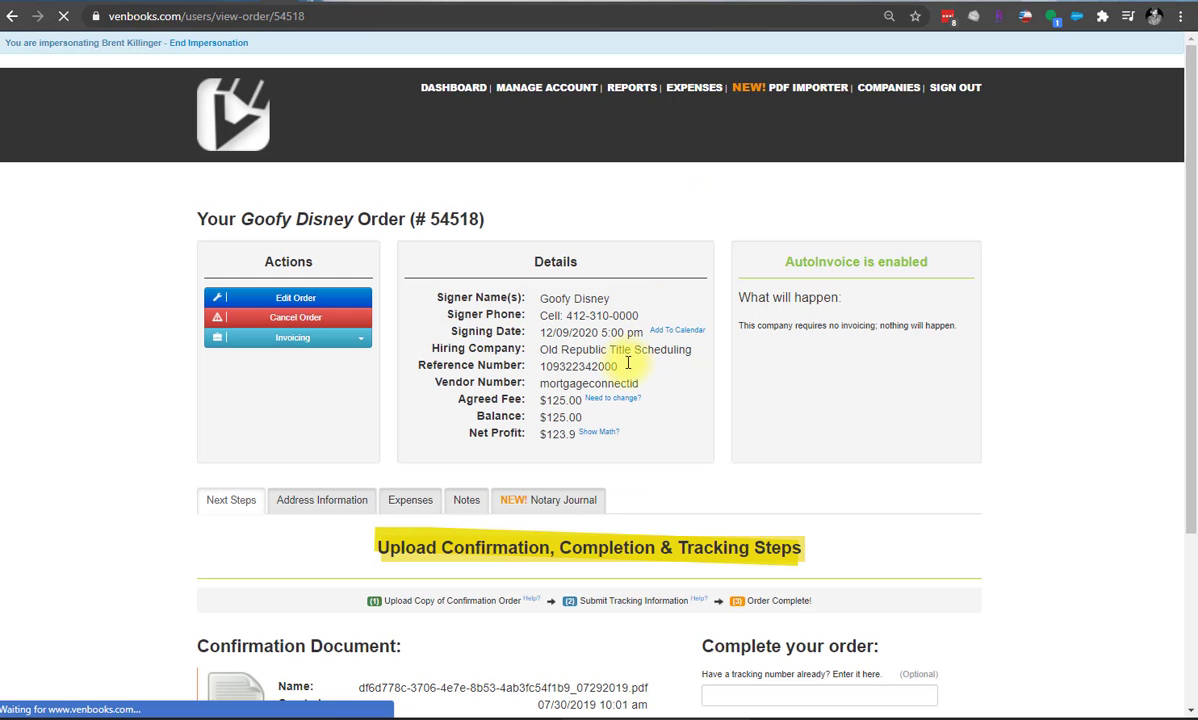
# Set the order's agreed fee to $145 from the order details
pyautogui.click(614, 402)
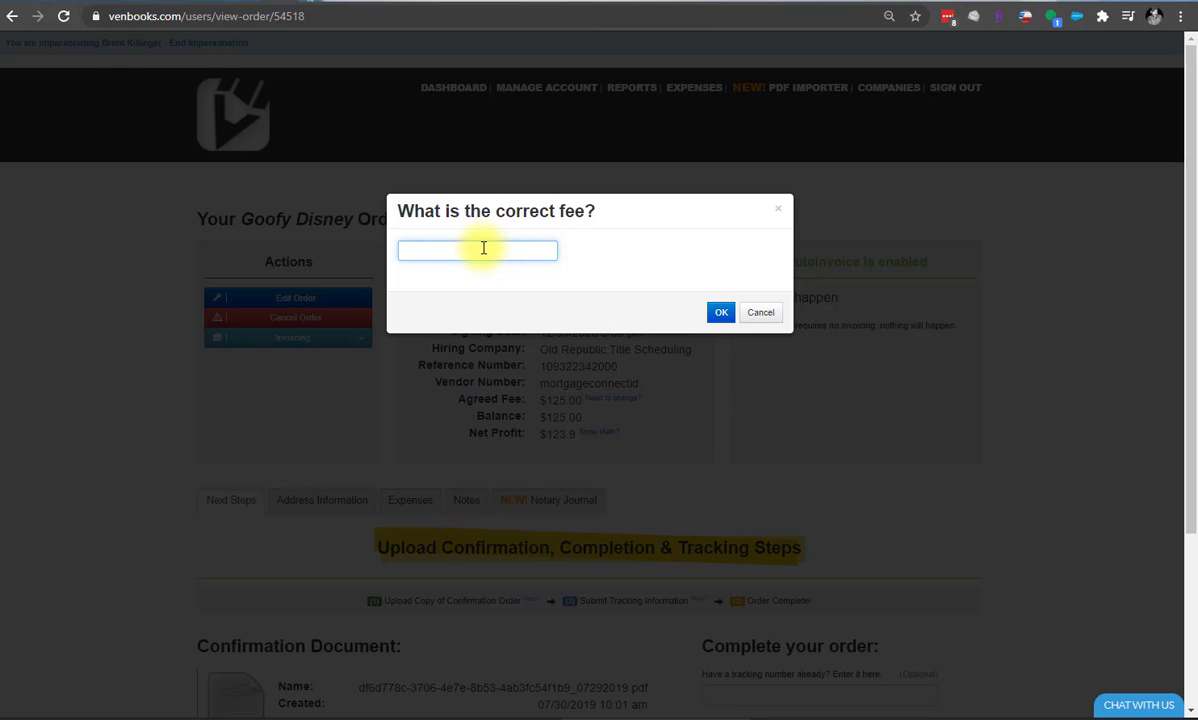
pyautogui.write('145')
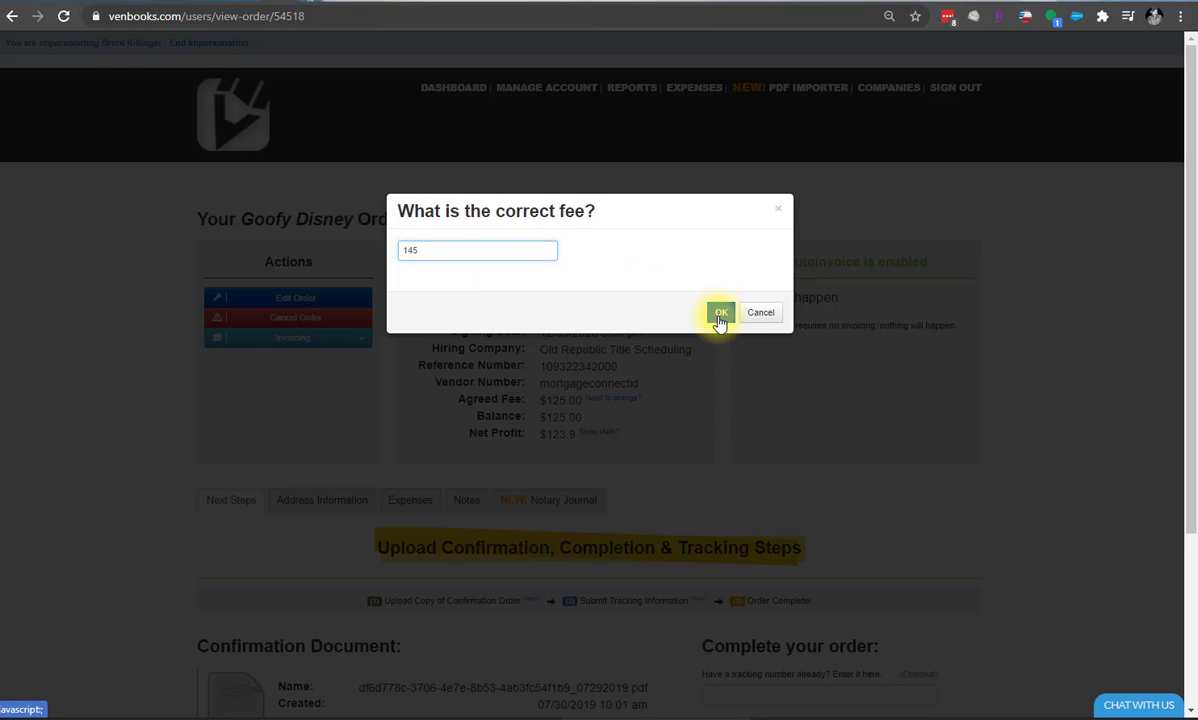
pyautogui.click(720, 314)
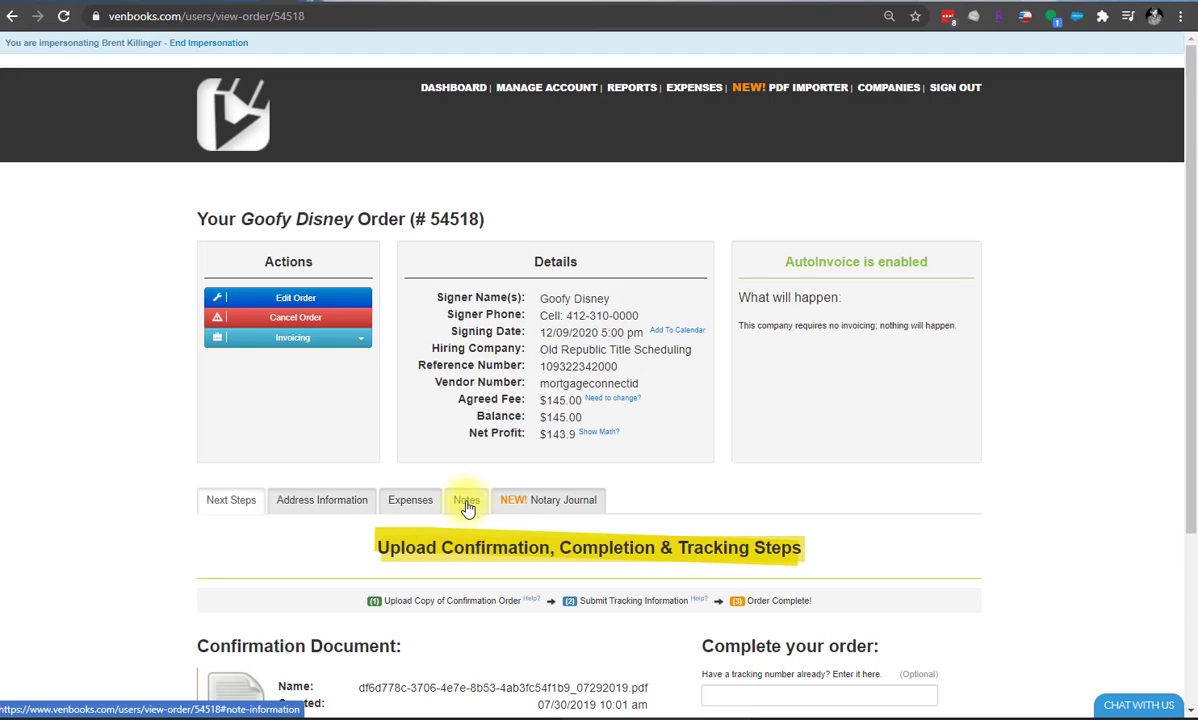
# Add the note "Updated fee due to large package" to the order and check it against the fee-change entry
pyautogui.click(466, 503)
pyautogui.scroll(-2, 700, 460)
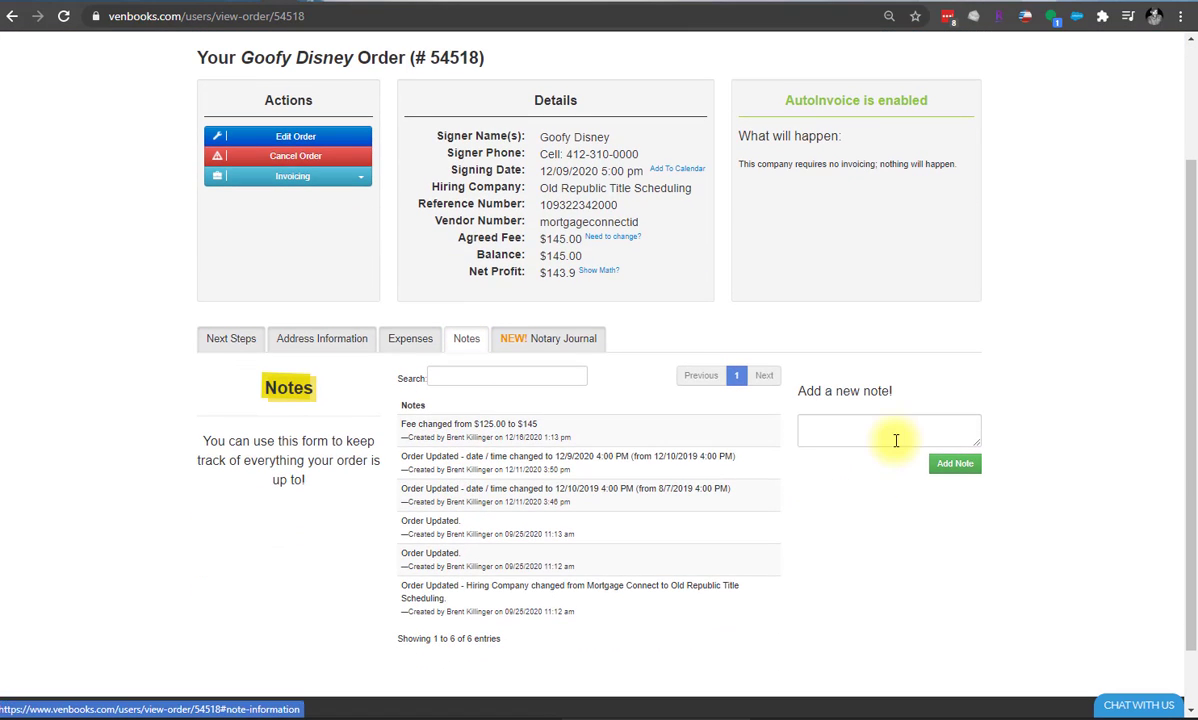
pyautogui.click(887, 433)
pyautogui.write('Upda')
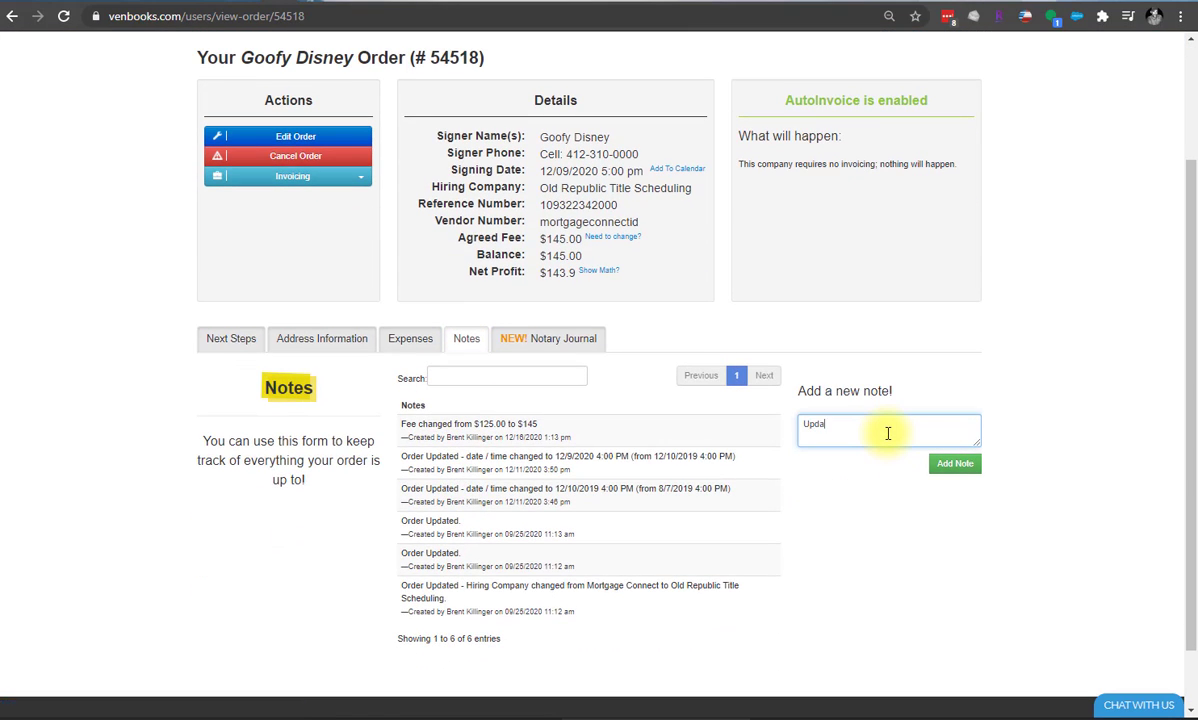
pyautogui.write('ted fee due to large package')
pyautogui.click(957, 464)
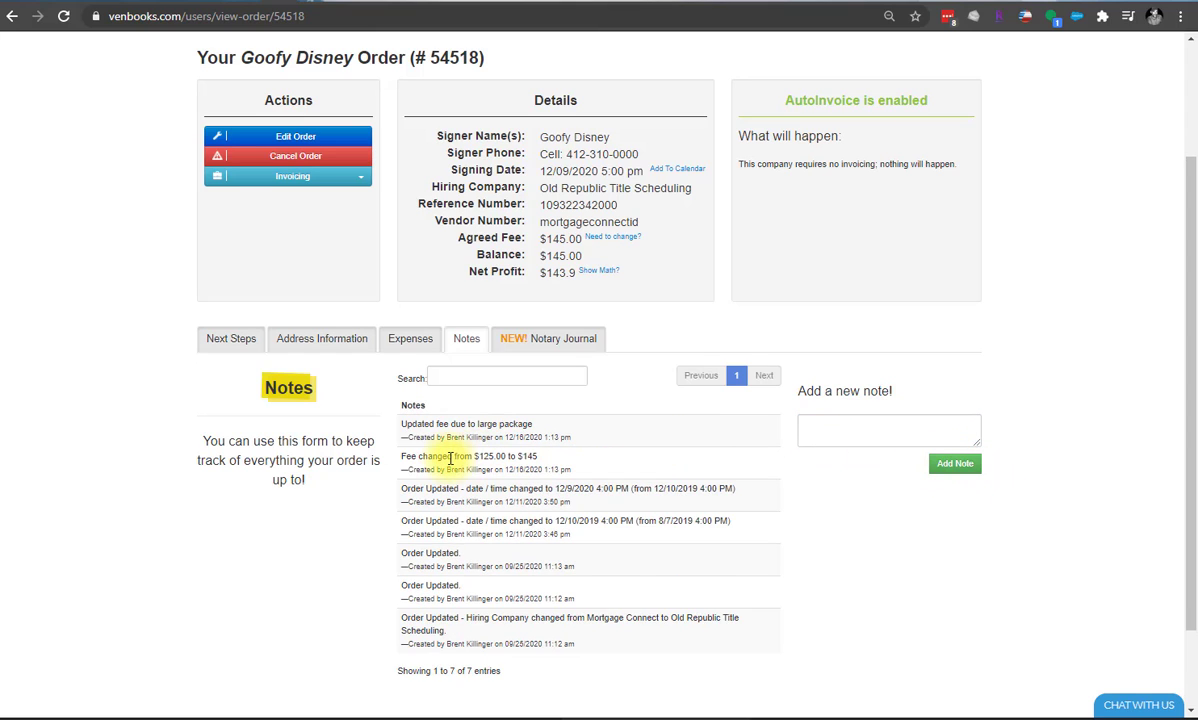
pyautogui.moveTo(509, 456); pyautogui.dragTo(530, 424)
pyautogui.click(573, 428)
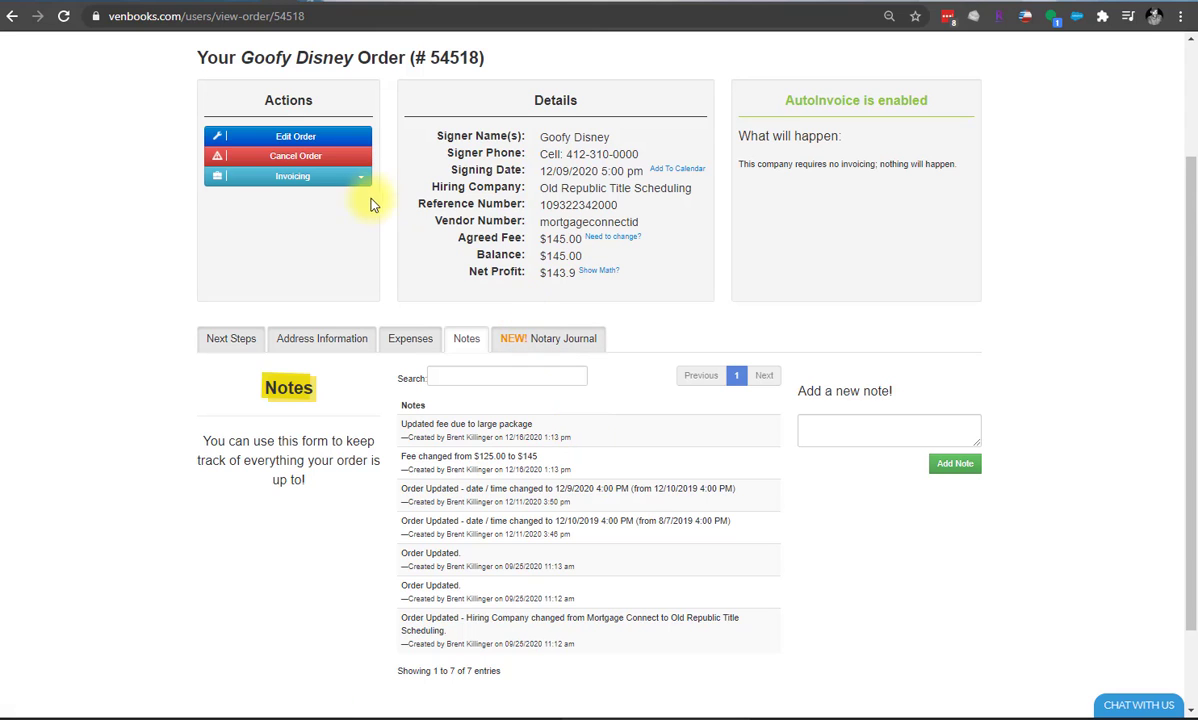
# Complete the order with "Other" as the shipping carrier and no tracking number, confirm it, and dismiss the expense reminder
pyautogui.scroll(3, 423, 241)
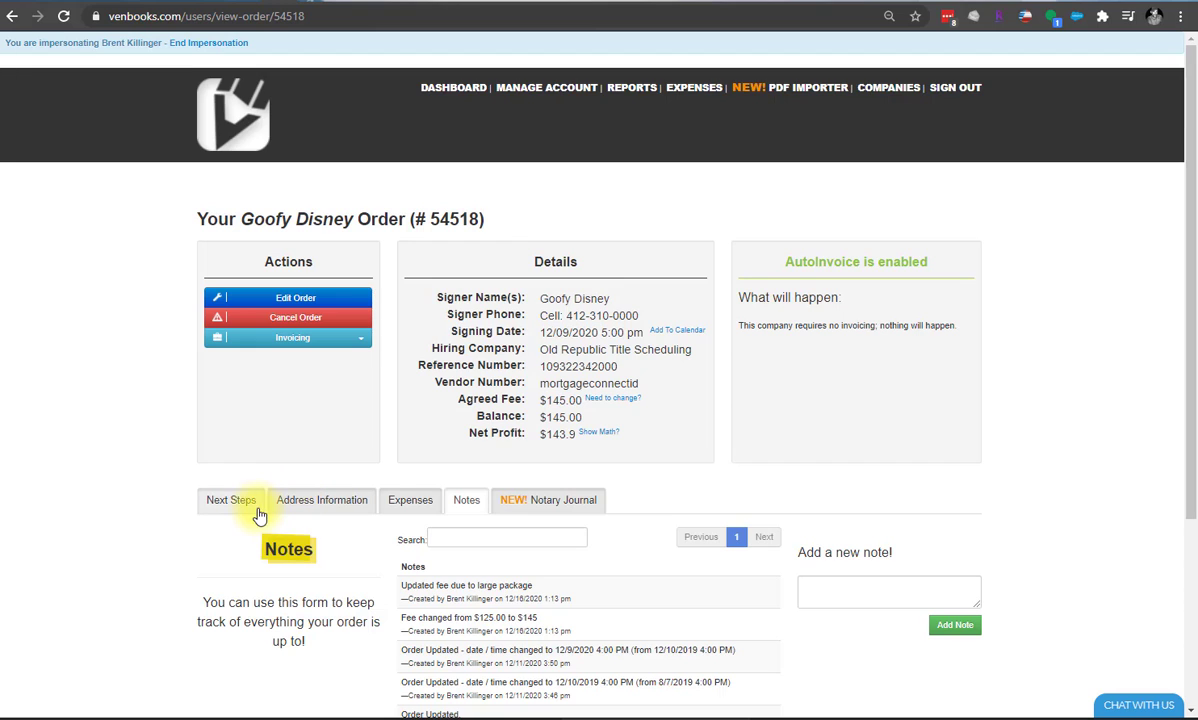
pyautogui.click(250, 508)
pyautogui.scroll(-1, 475, 443)
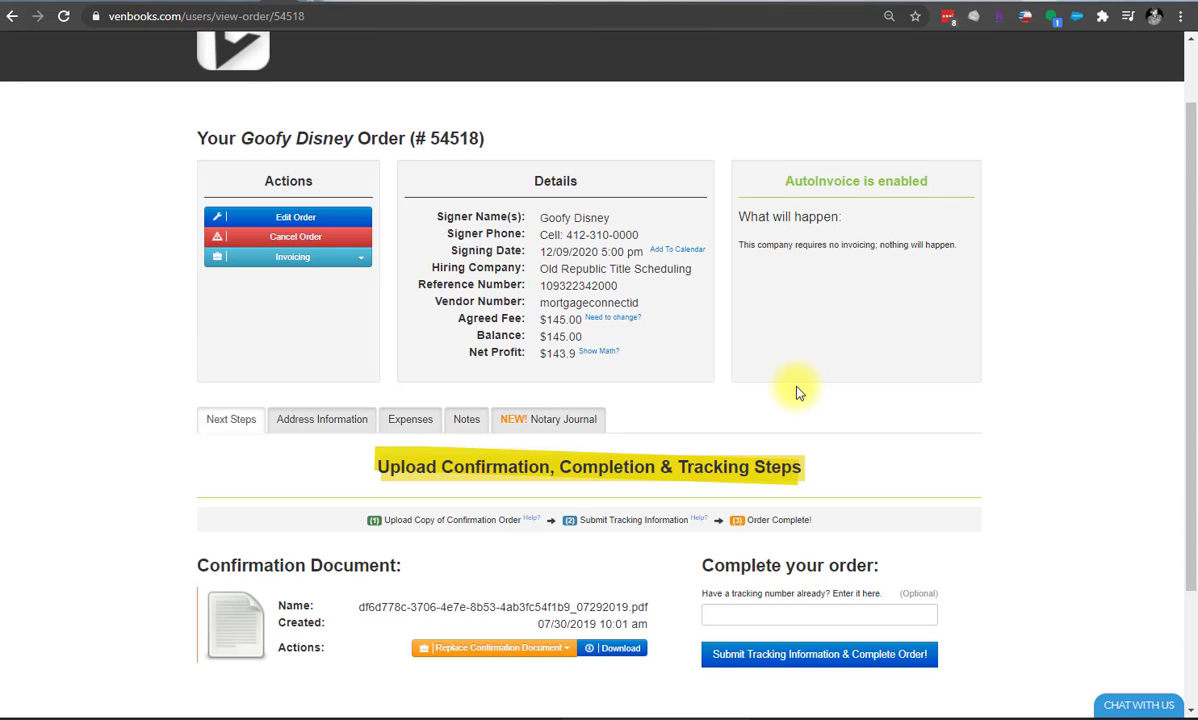
pyautogui.scroll(-1, 794, 390)
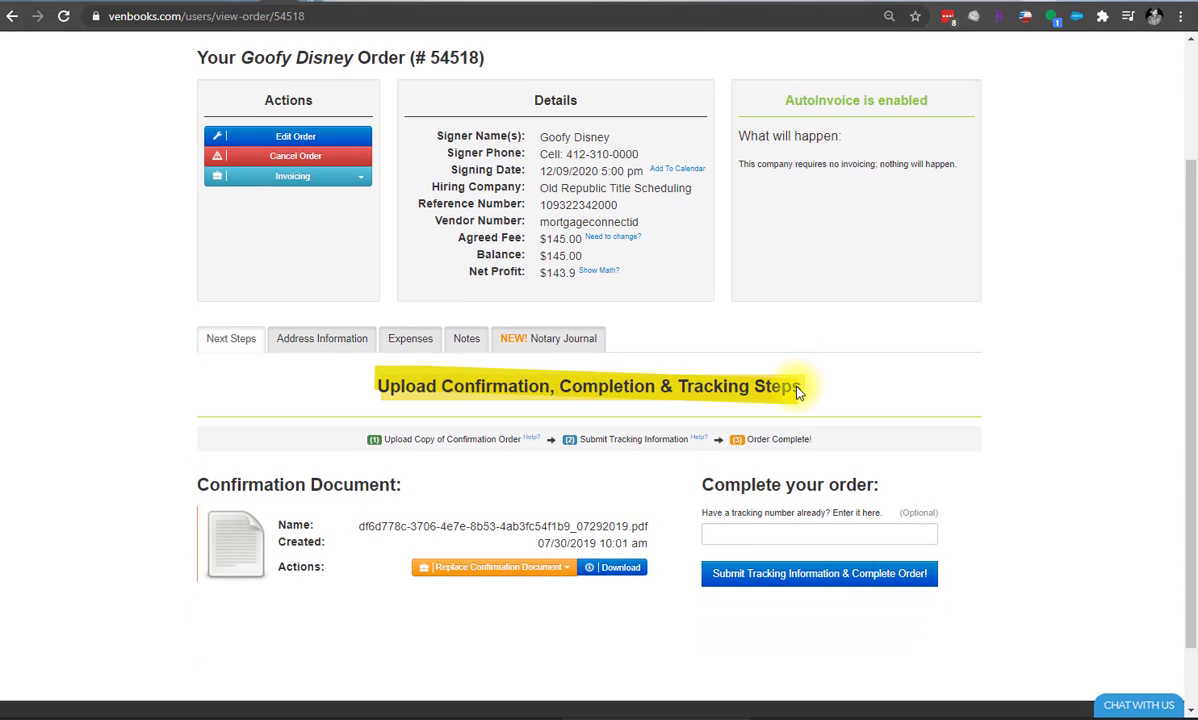
pyautogui.click(806, 574)
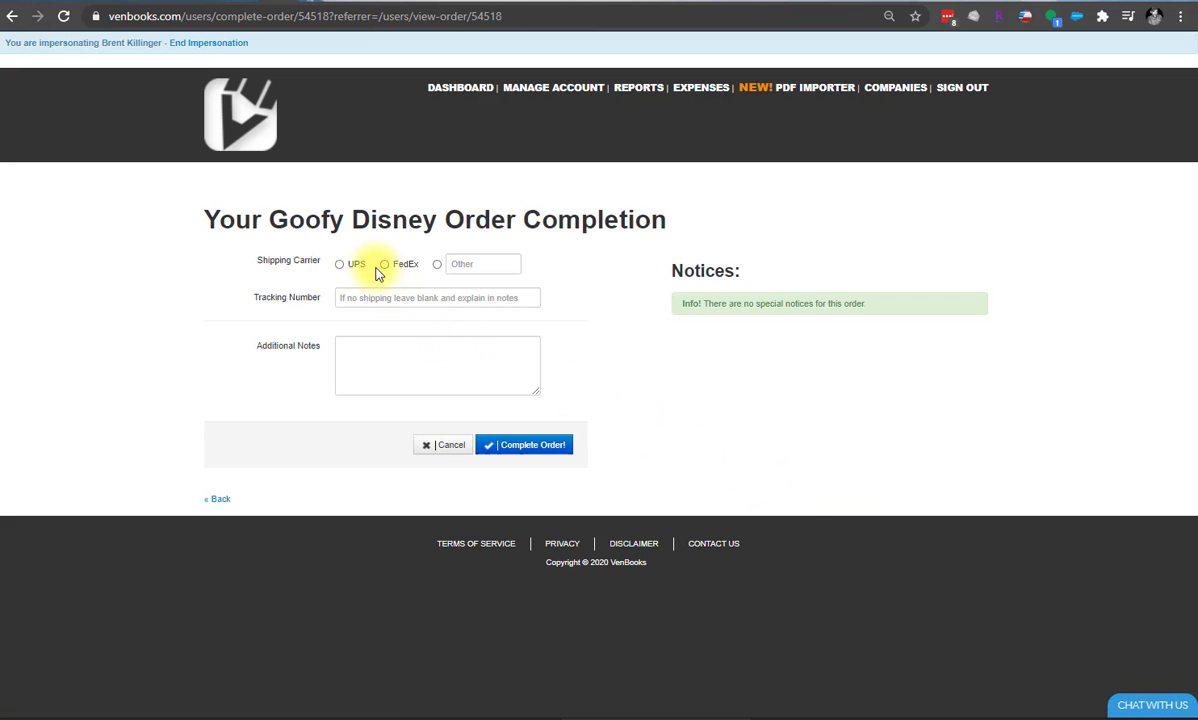
pyautogui.click(437, 264)
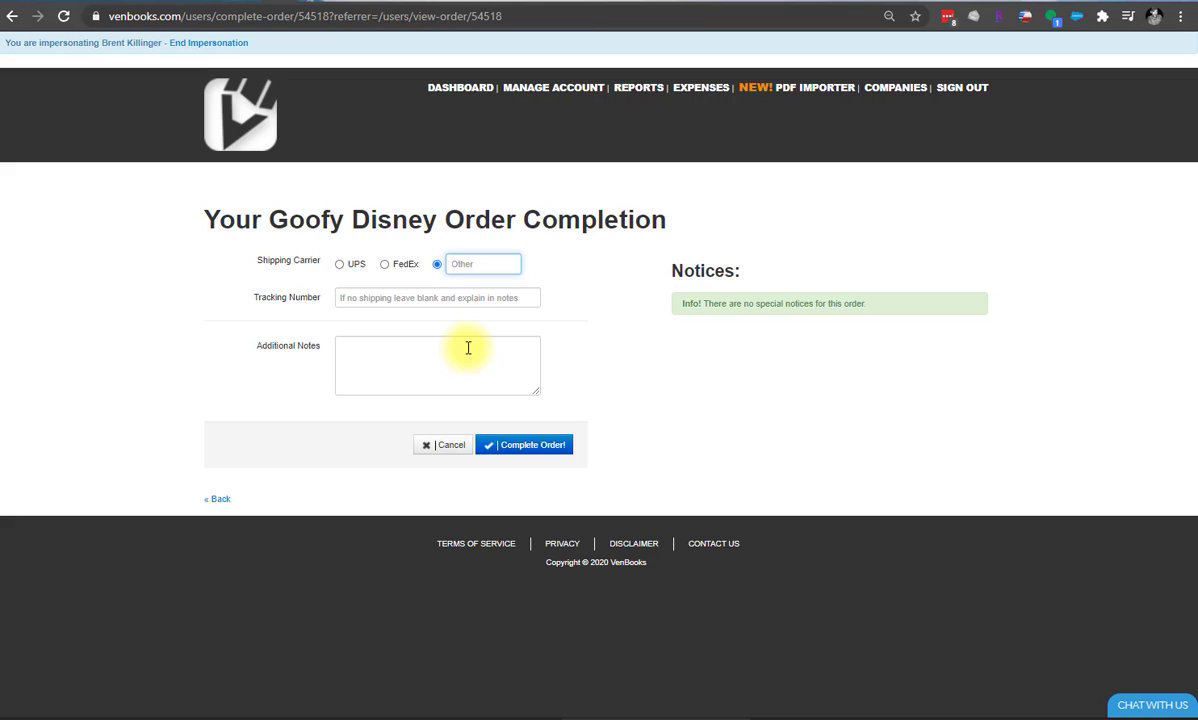
pyautogui.click(536, 448)
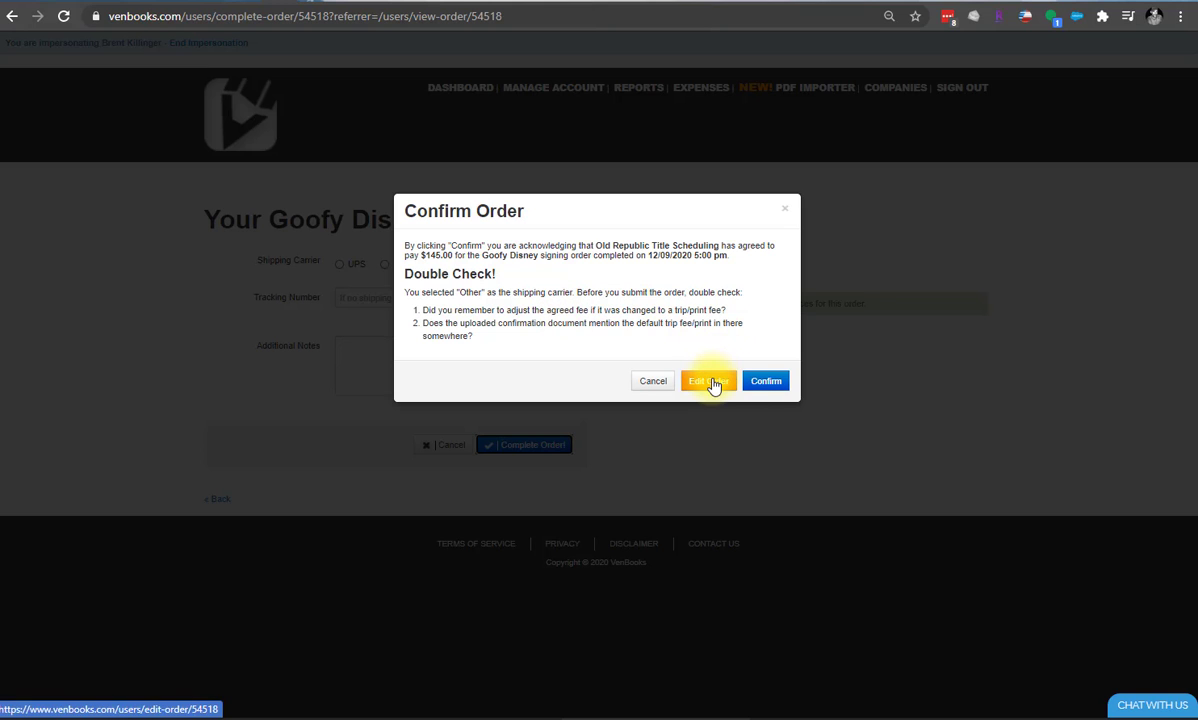
pyautogui.click(767, 383)
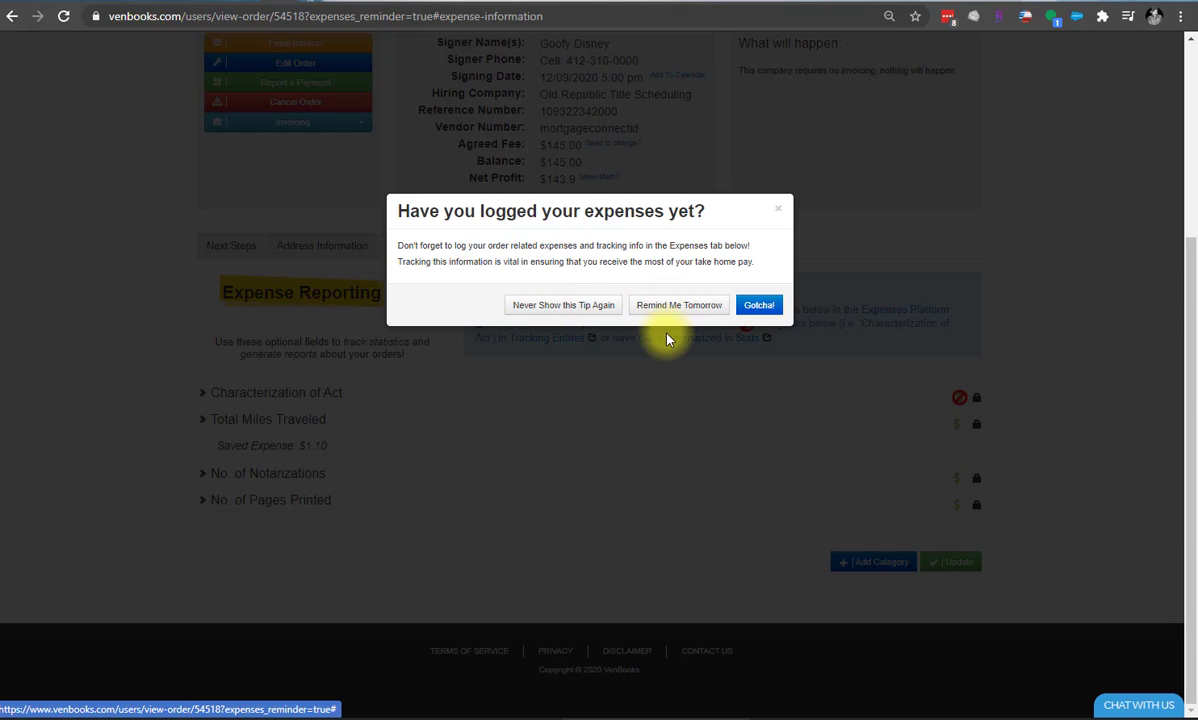
pyautogui.click(757, 306)
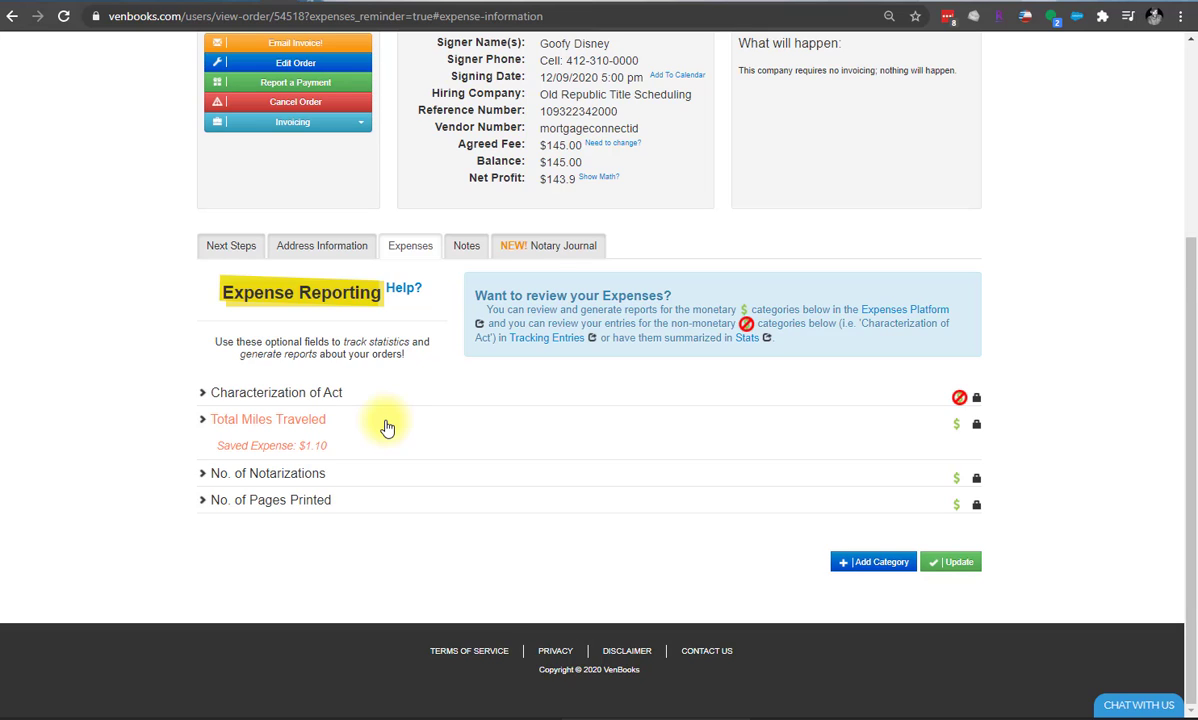
# Examine the order's address maps and its expense categories for total miles traveled, pages printed and notarizations
pyautogui.click(333, 251)
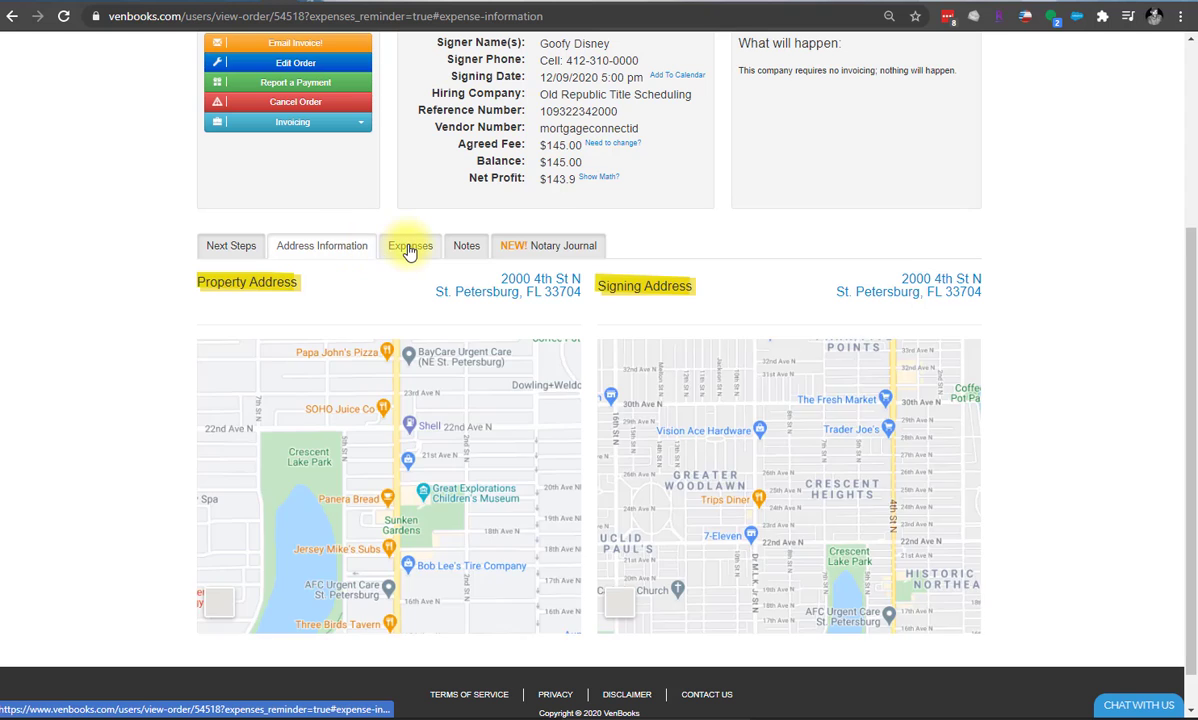
pyautogui.click(409, 247)
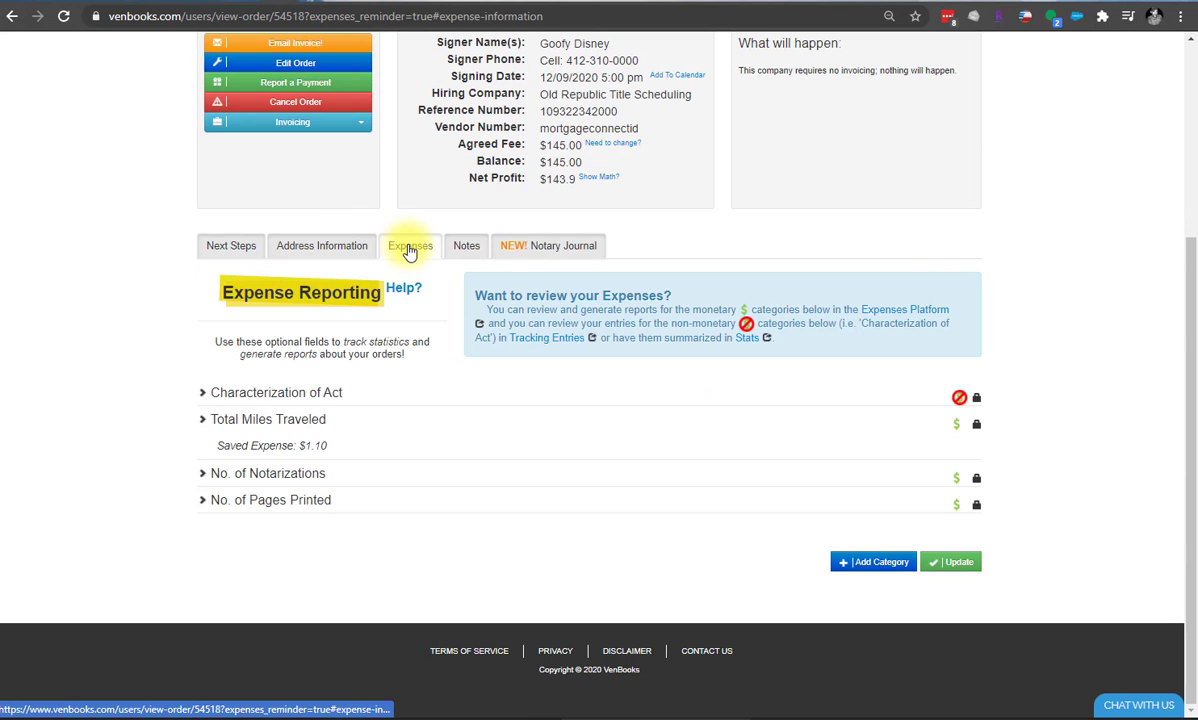
pyautogui.click(373, 422)
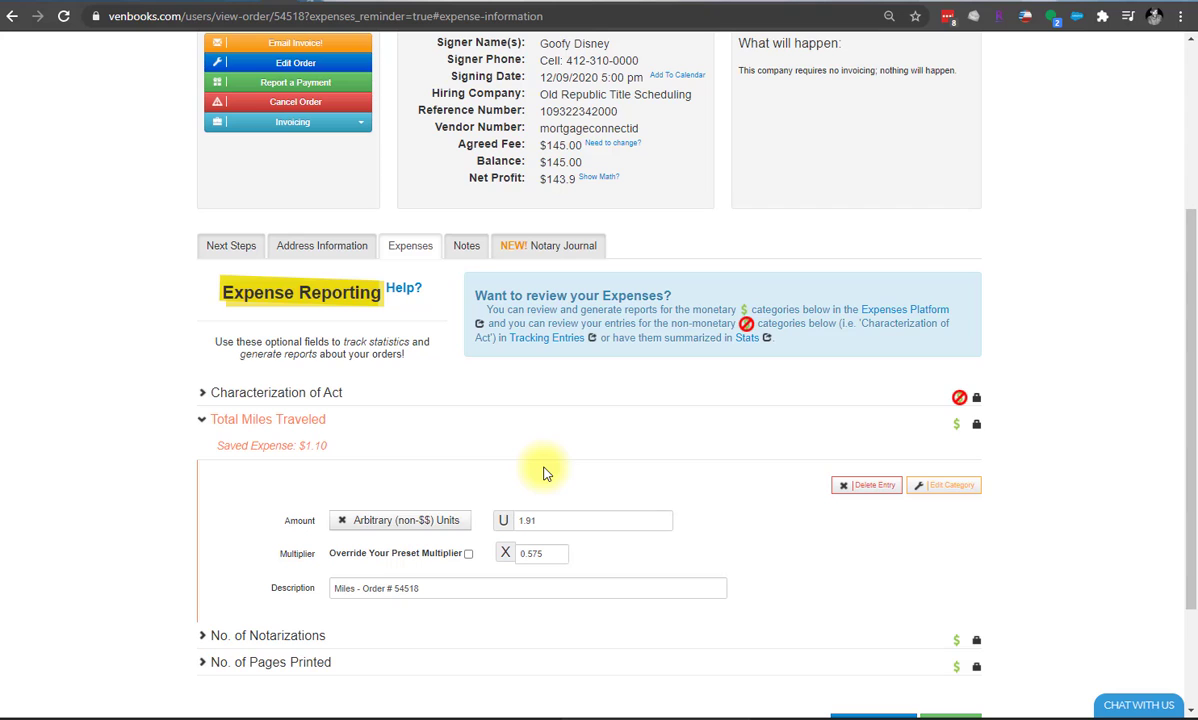
pyautogui.scroll(-1, 392, 432)
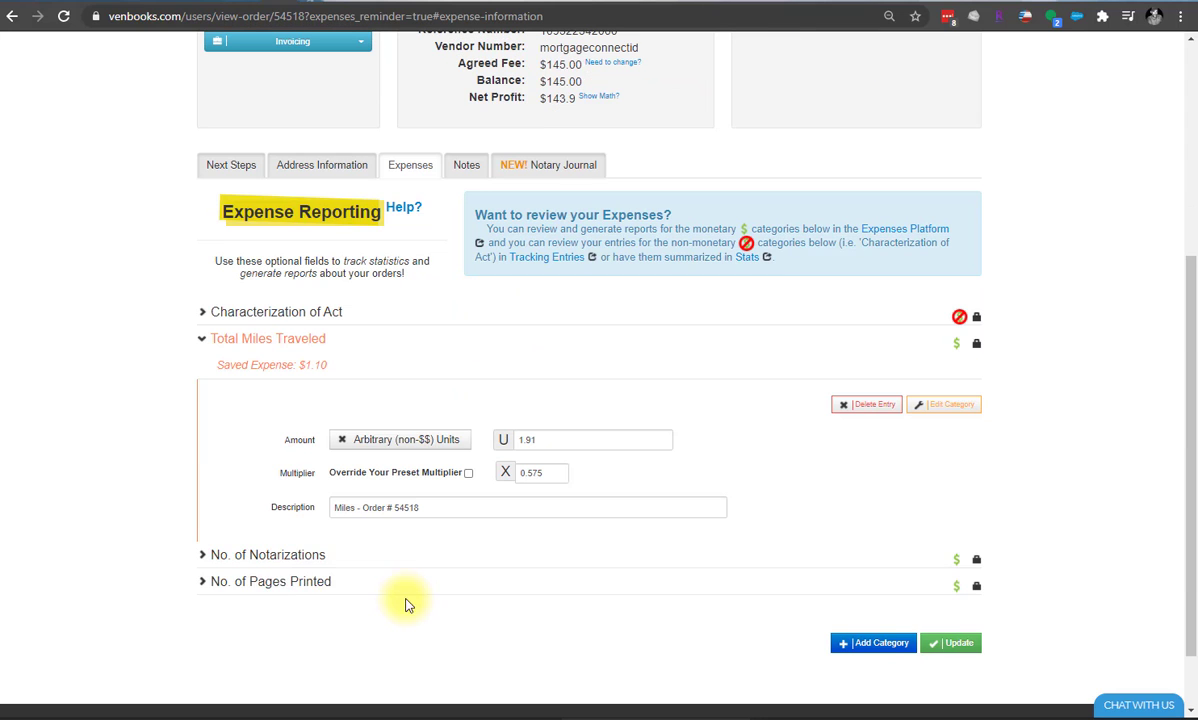
pyautogui.click(399, 594)
pyautogui.scroll(-1, 401, 594)
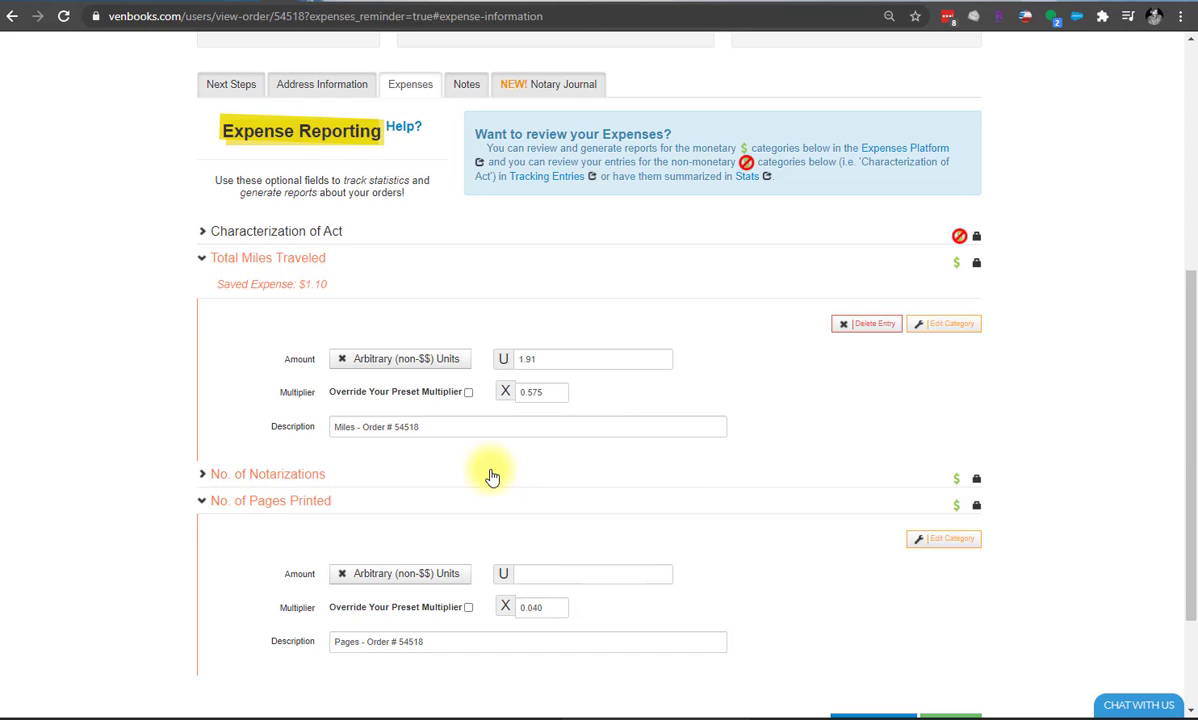
pyautogui.click(460, 483)
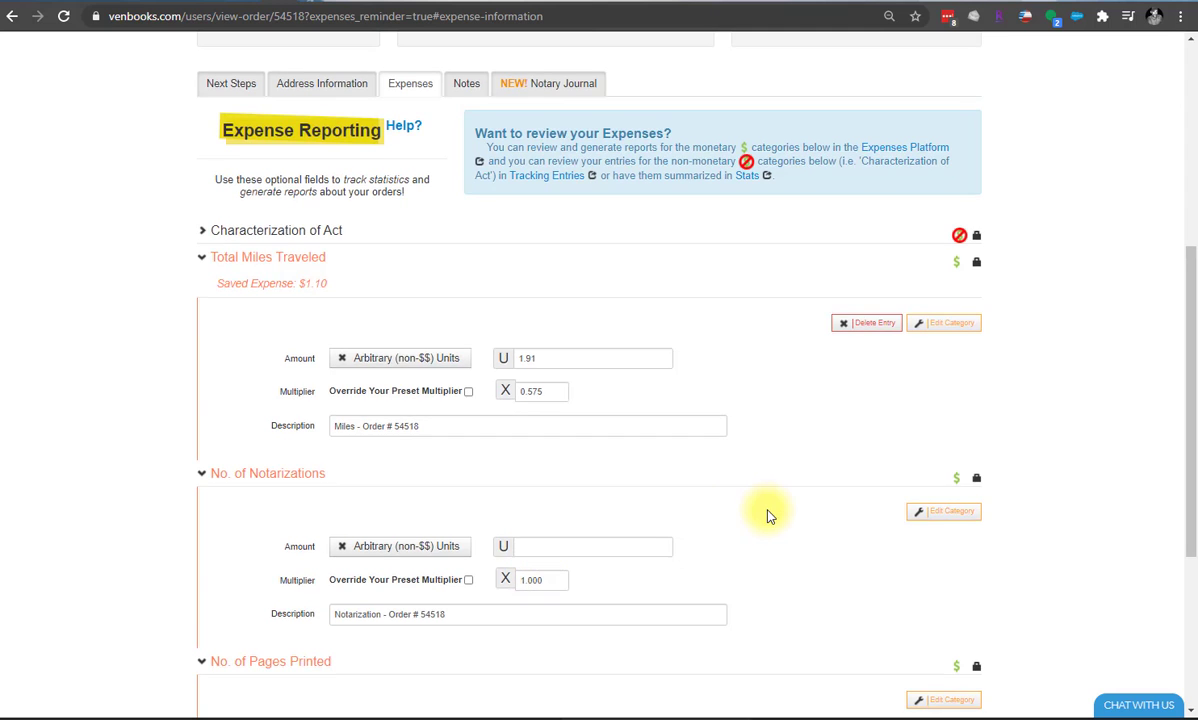
pyautogui.scroll(-4, 767, 513)
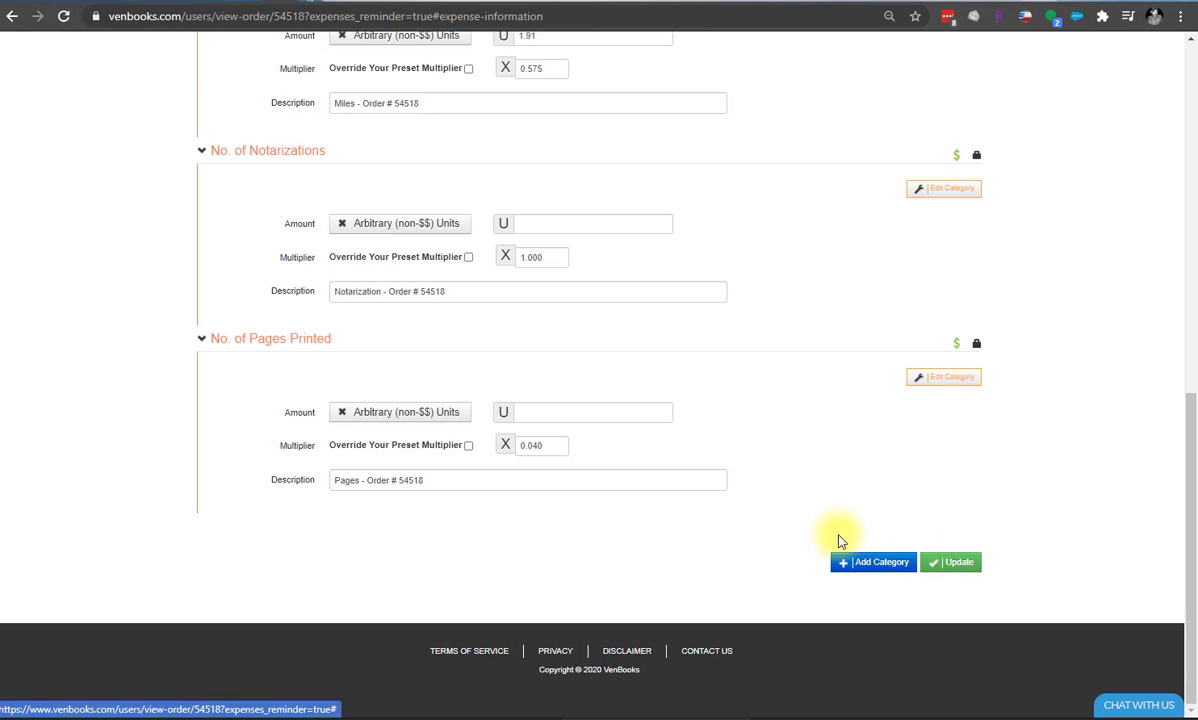
# Start an invoice email for the completed order, skipping the W-9 and E&O document upload
pyautogui.scroll(10, 760, 484)
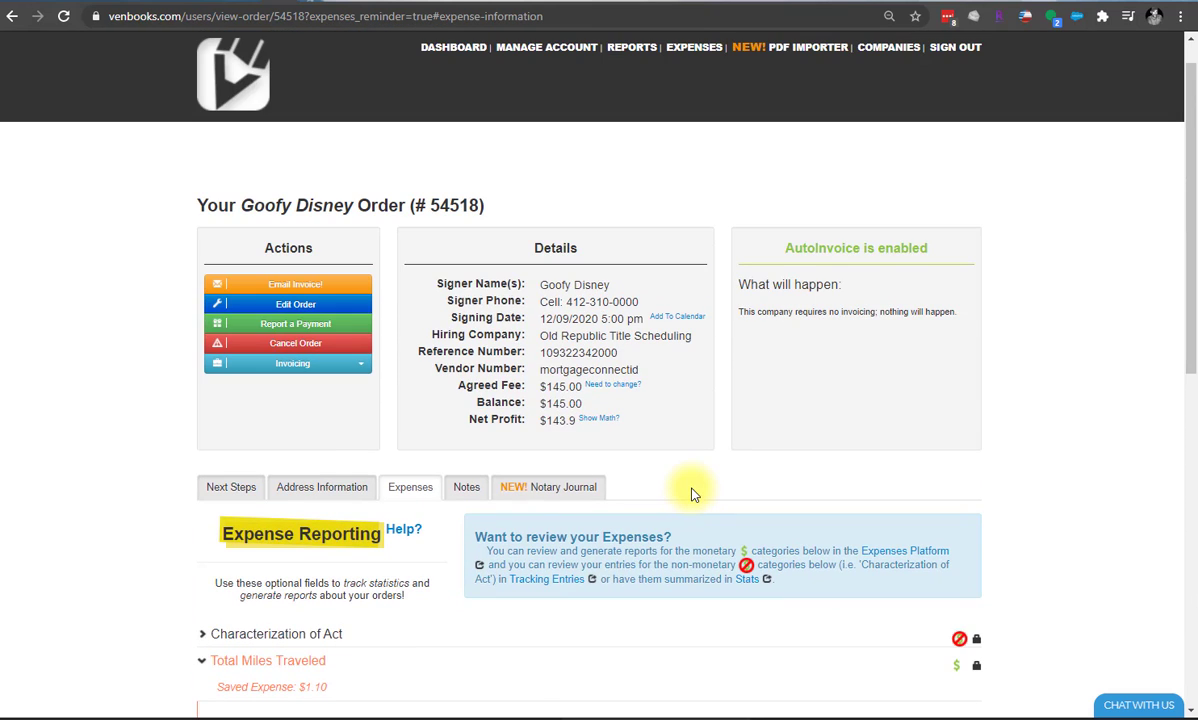
pyautogui.click(291, 287)
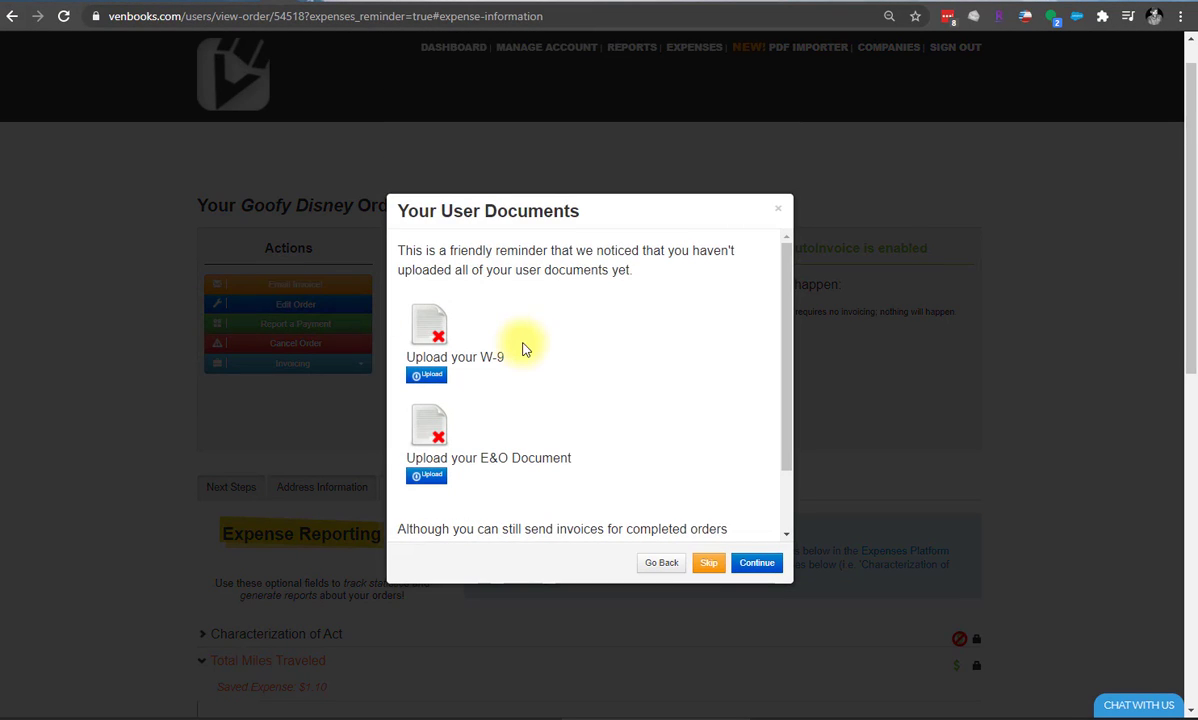
pyautogui.click(708, 565)
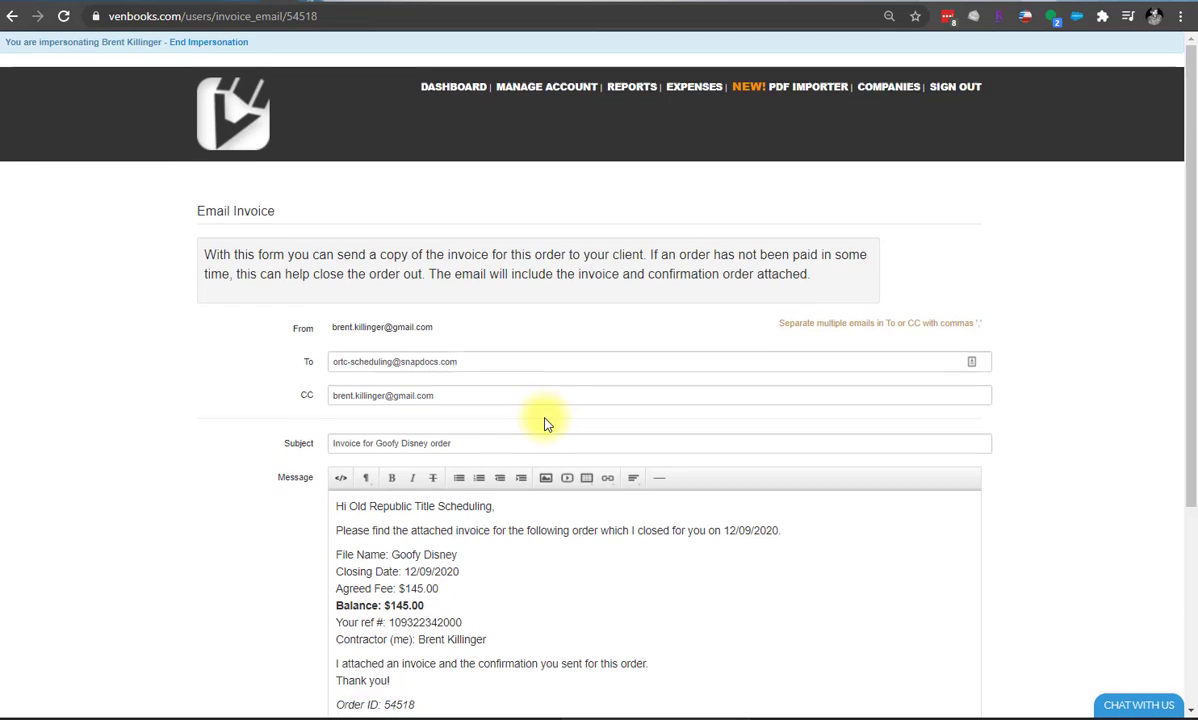
# Try adding the test text "sf" after the sentence about the attached invoice in the email message
pyautogui.scroll(-1, 545, 418)
pyautogui.scroll(-2, 545, 418)
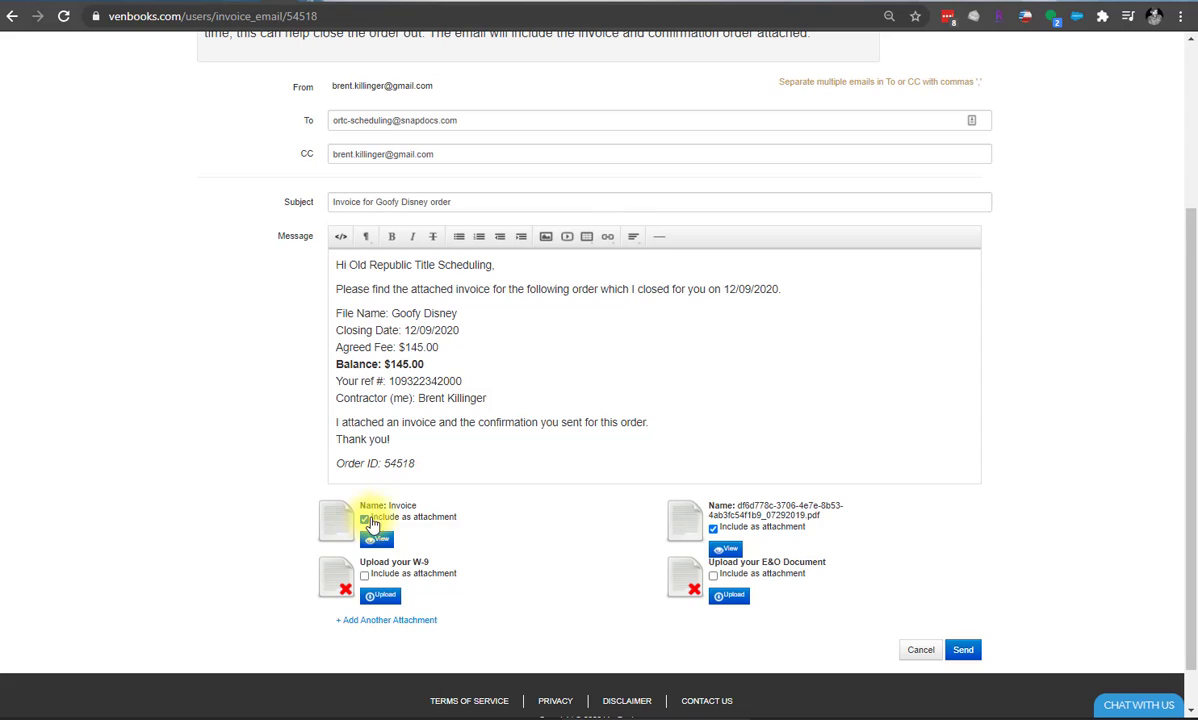
pyautogui.click(821, 295)
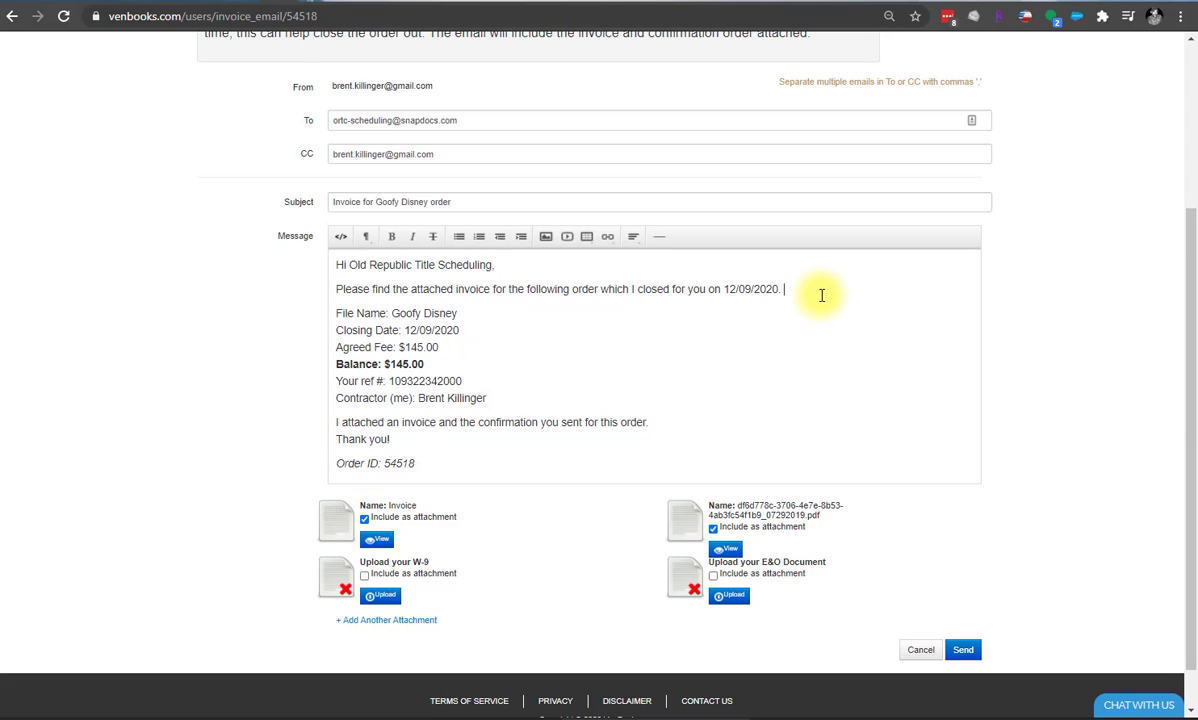
pyautogui.write('sfsfd')
pyautogui.press('BackSpace')
pyautogui.press('BackSpace')
pyautogui.press('BackSpace')
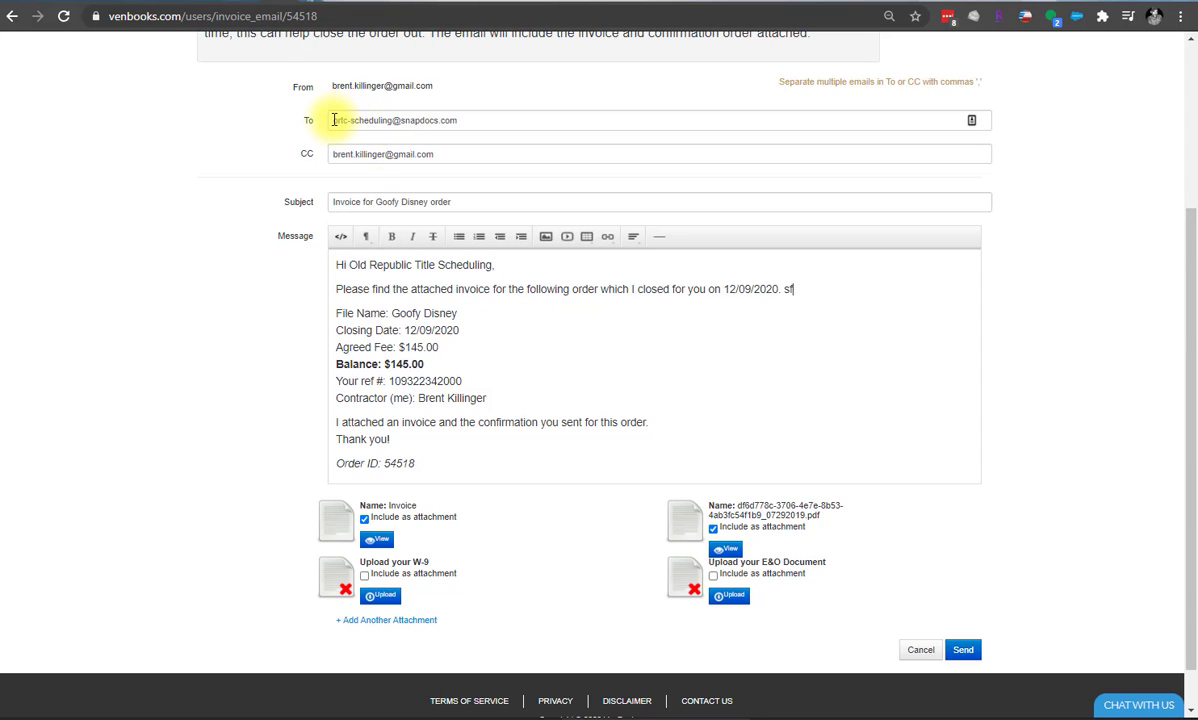
# Check the invoice email's recipient, greeting and HTML source, and cancel the email without sending it
pyautogui.moveTo(313, 119); pyautogui.dragTo(393, 120)
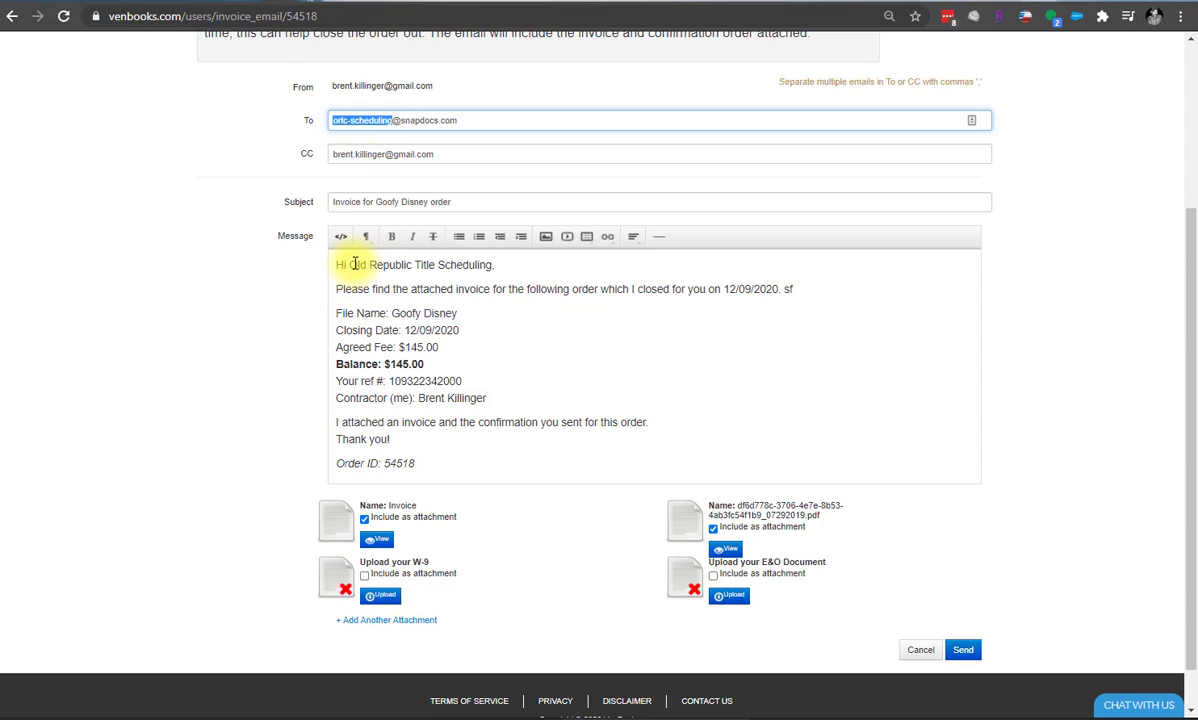
pyautogui.moveTo(347, 265); pyautogui.dragTo(490, 266)
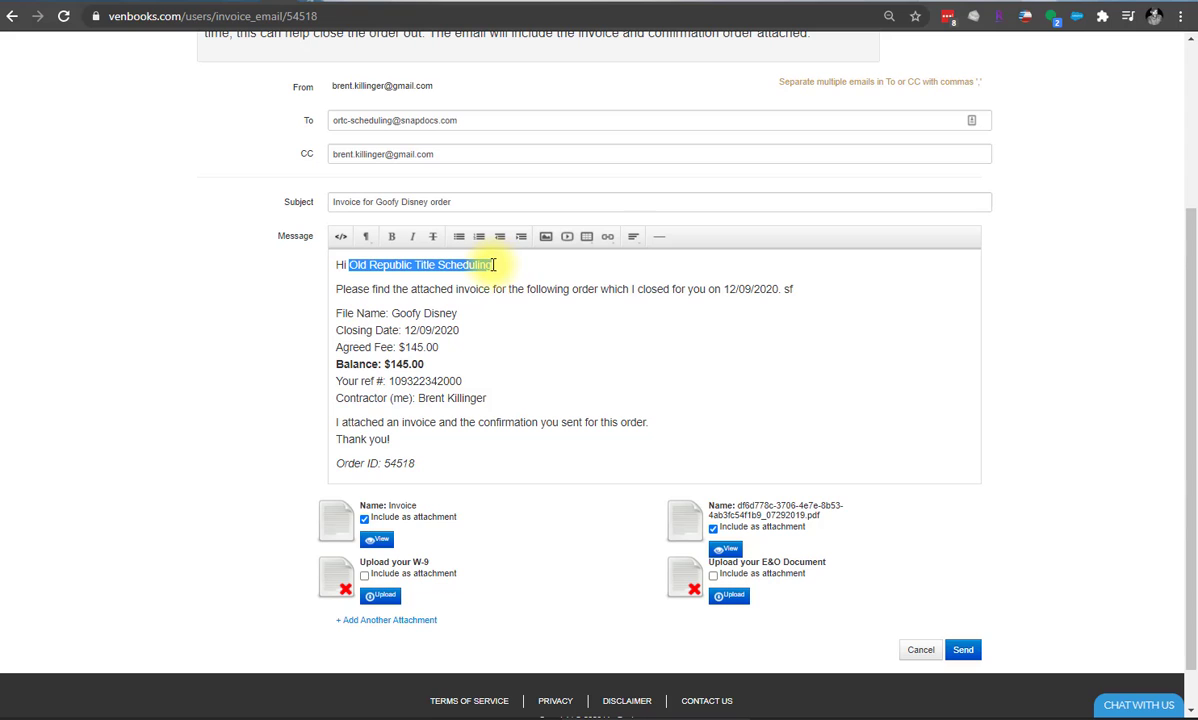
pyautogui.click(421, 314)
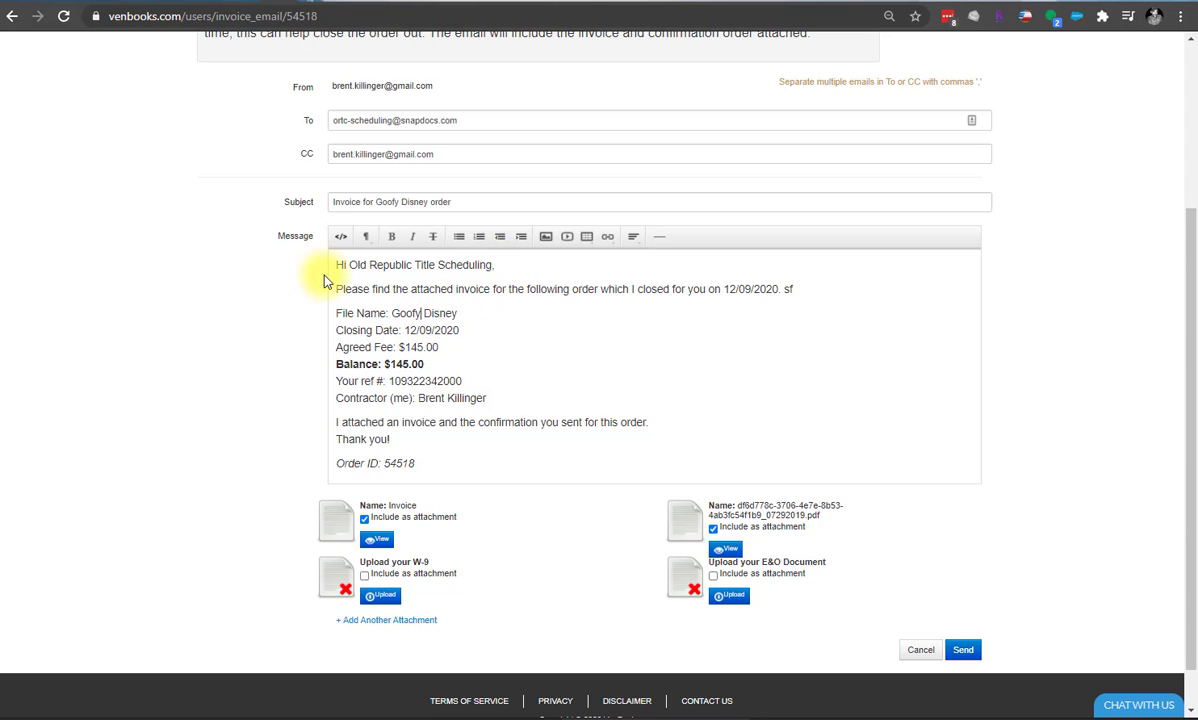
pyautogui.click(339, 240)
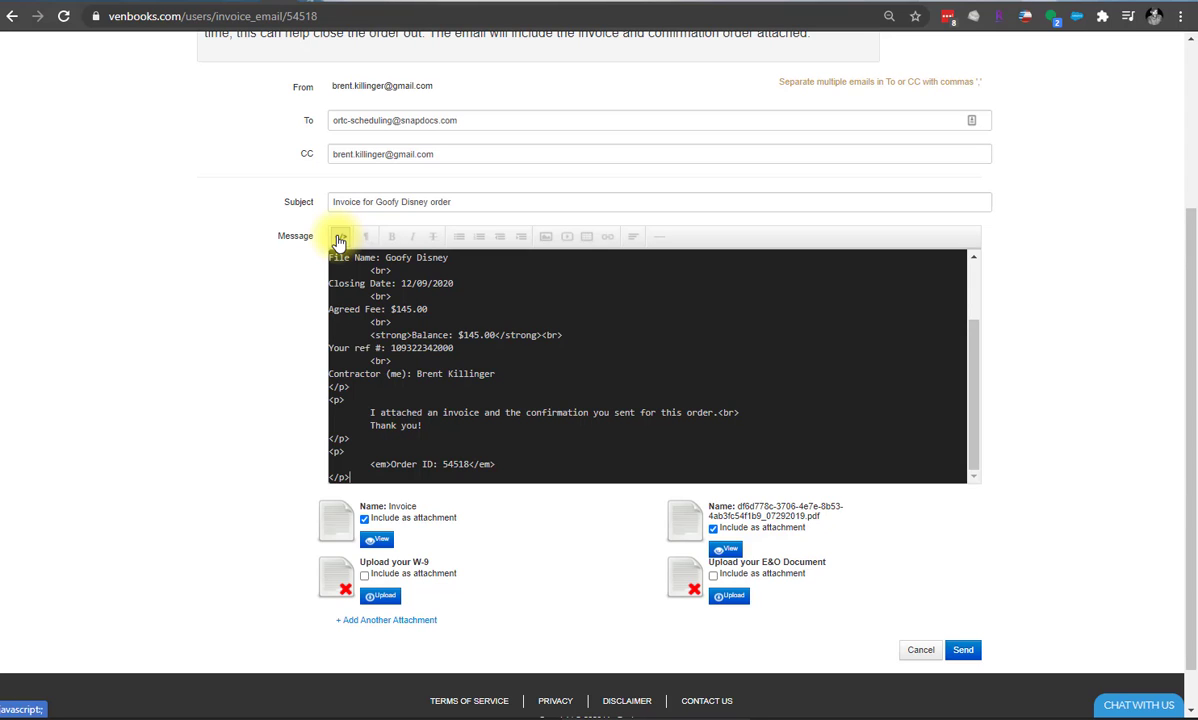
pyautogui.click(339, 240)
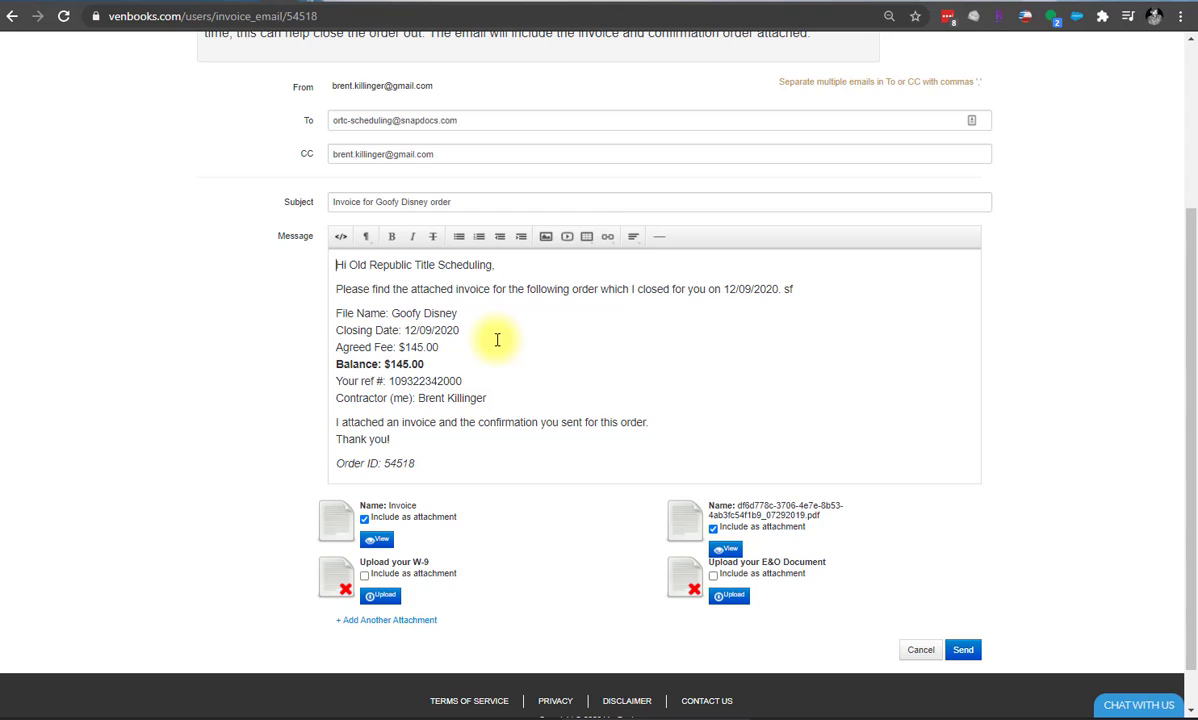
pyautogui.click(919, 650)
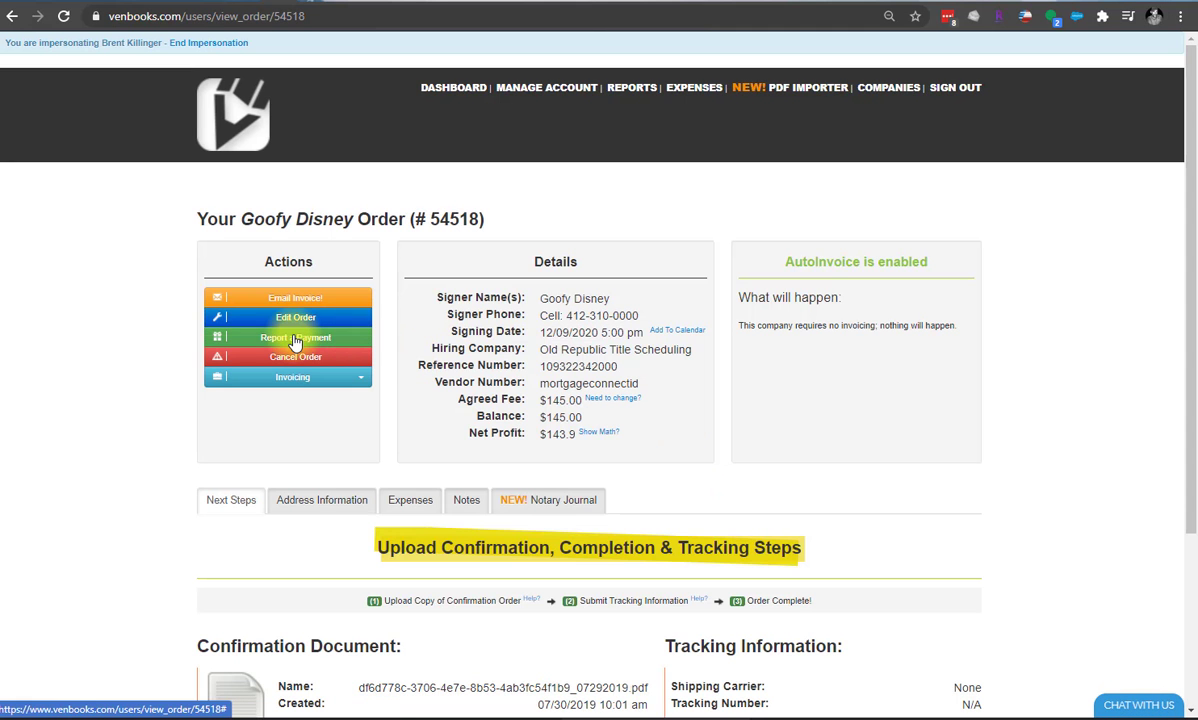
# Examine the order's invoicing options, its confirmation and tracking actions, and the AutoInvoice notice
pyautogui.click(296, 342)
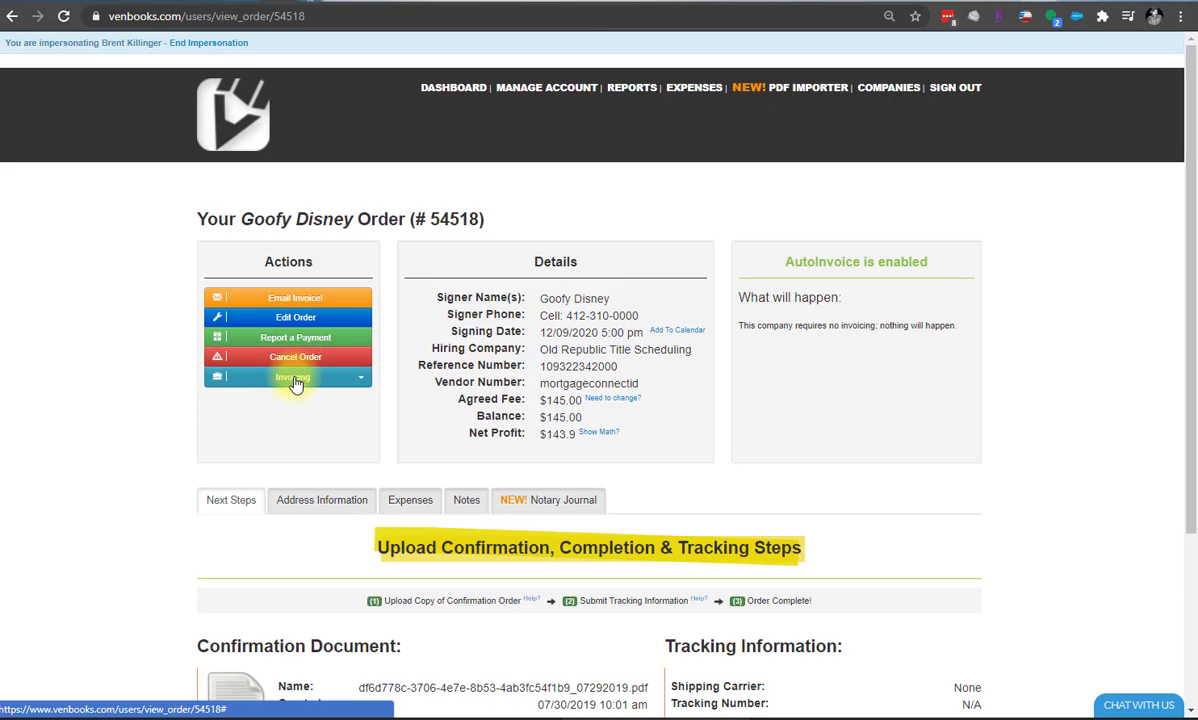
pyautogui.click(291, 377)
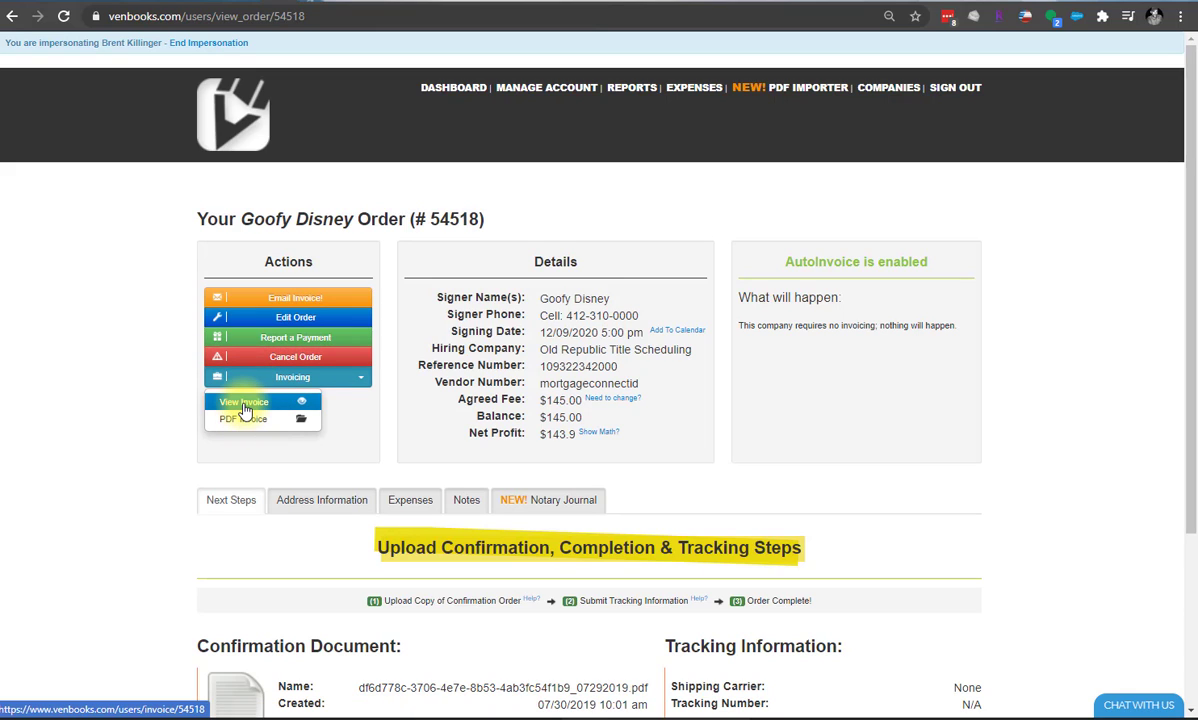
pyautogui.click(338, 415)
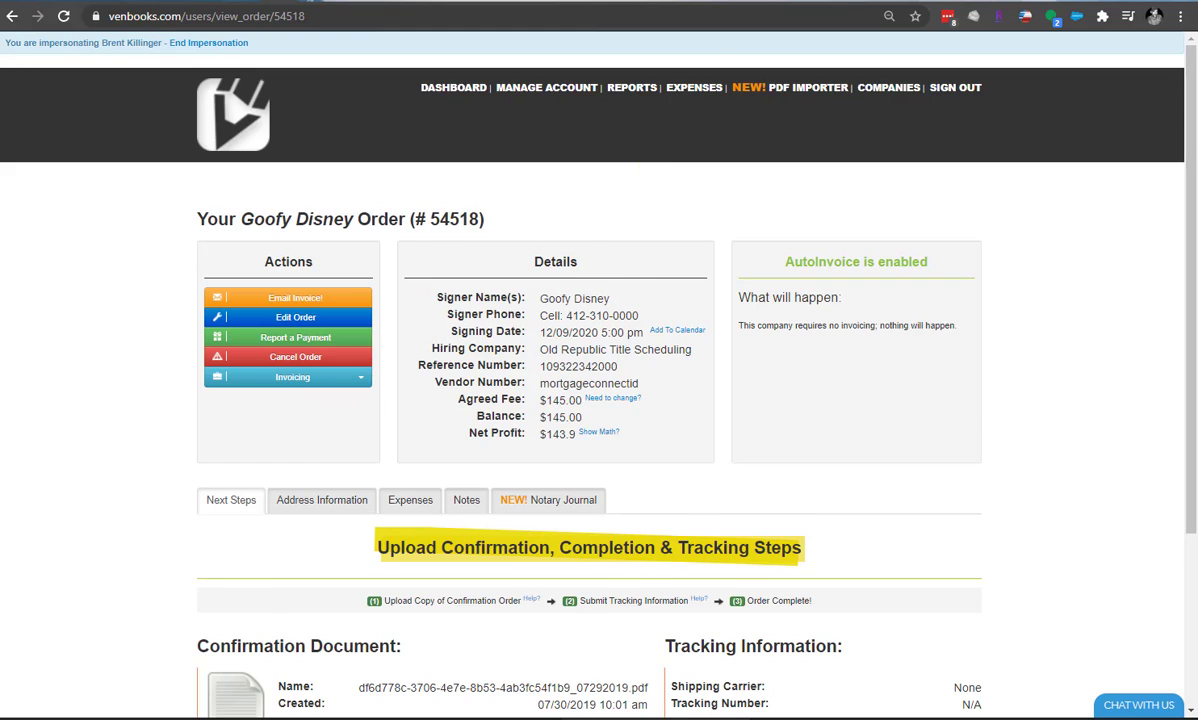
pyautogui.scroll(-2, 1008, 396)
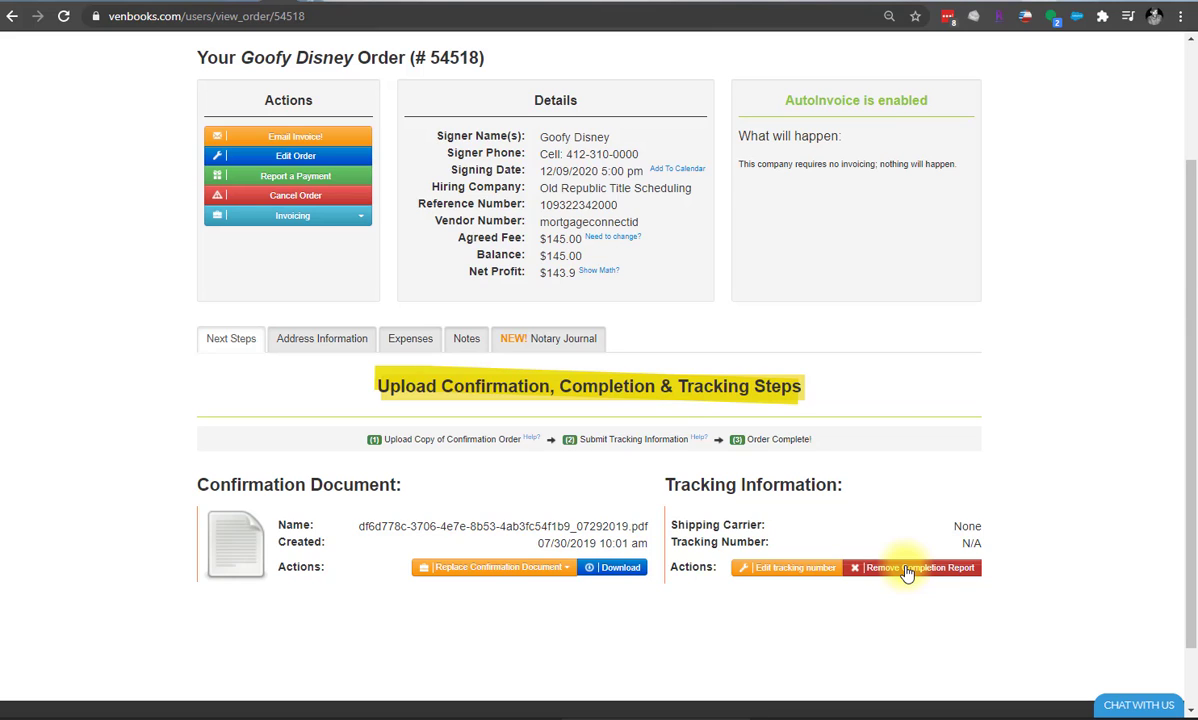
pyautogui.moveTo(774, 163); pyautogui.dragTo(844, 163)
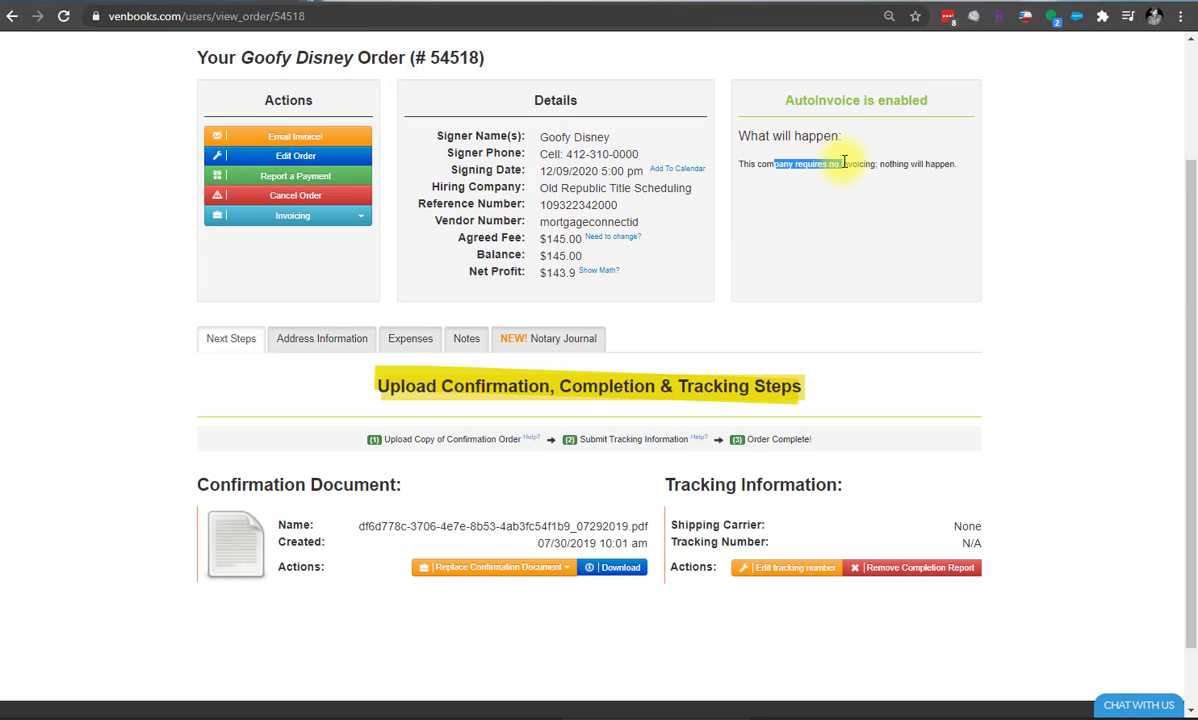
pyautogui.click(817, 247)
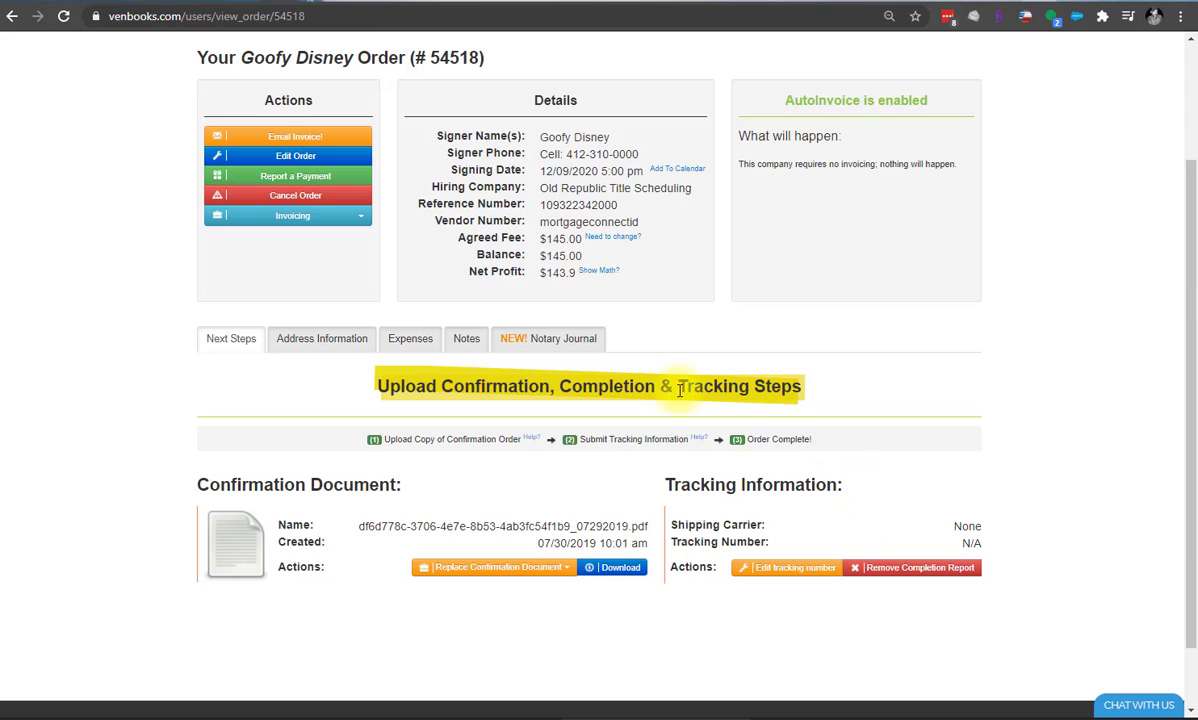
pyautogui.scroll(2, 680, 440)
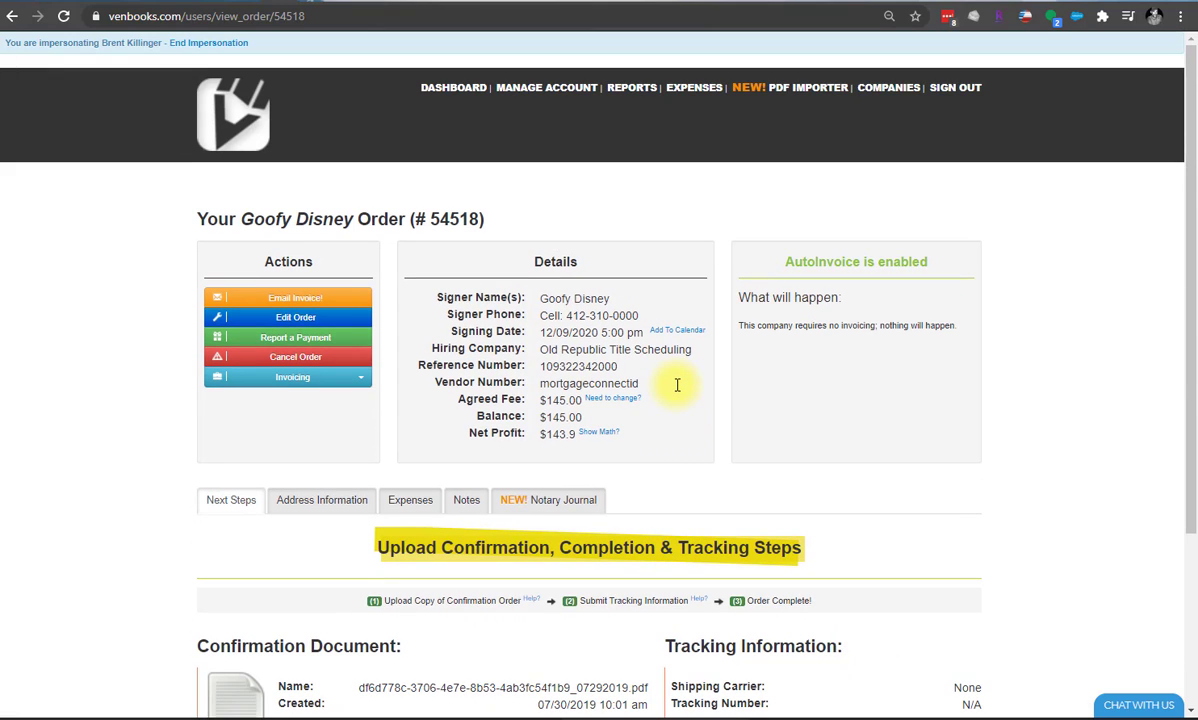